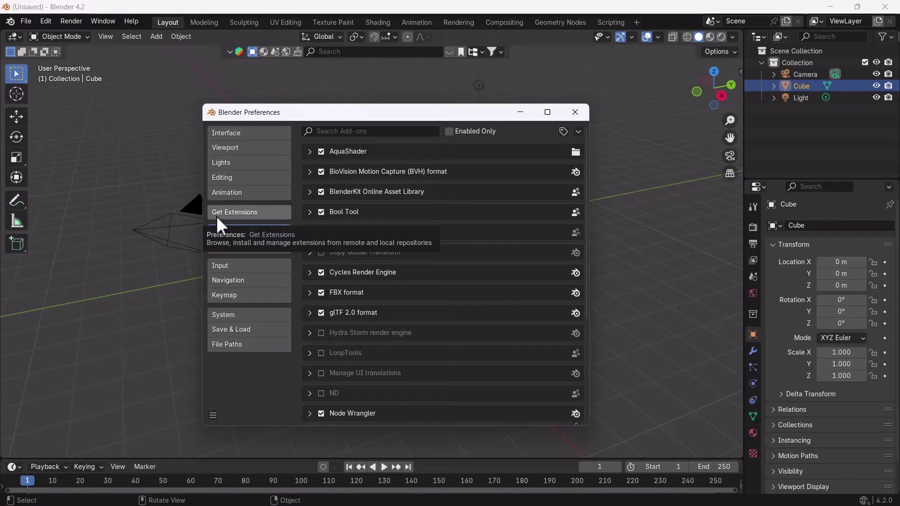
Enable Allow Online Access under Network in the System preferences.
{"action": "left_click", "coordinate": [863, 501]}
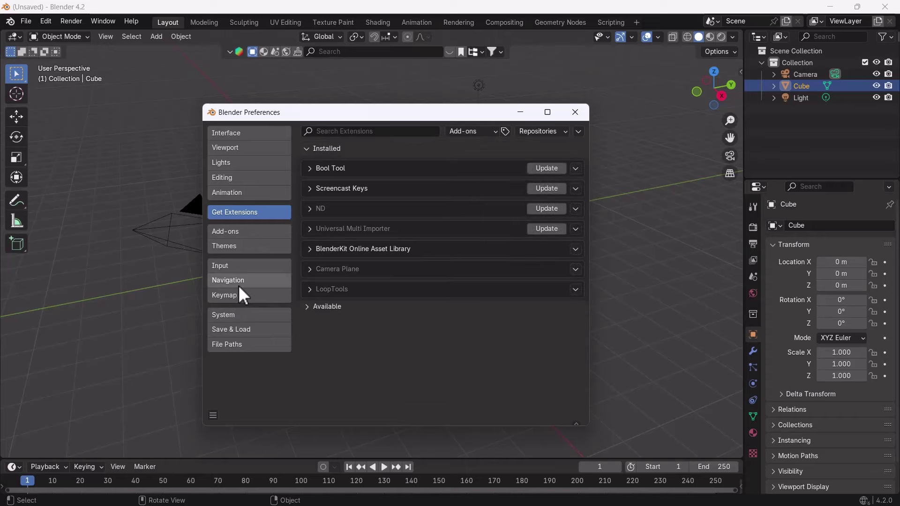
{"action": "left_click", "coordinate": [239, 316]}
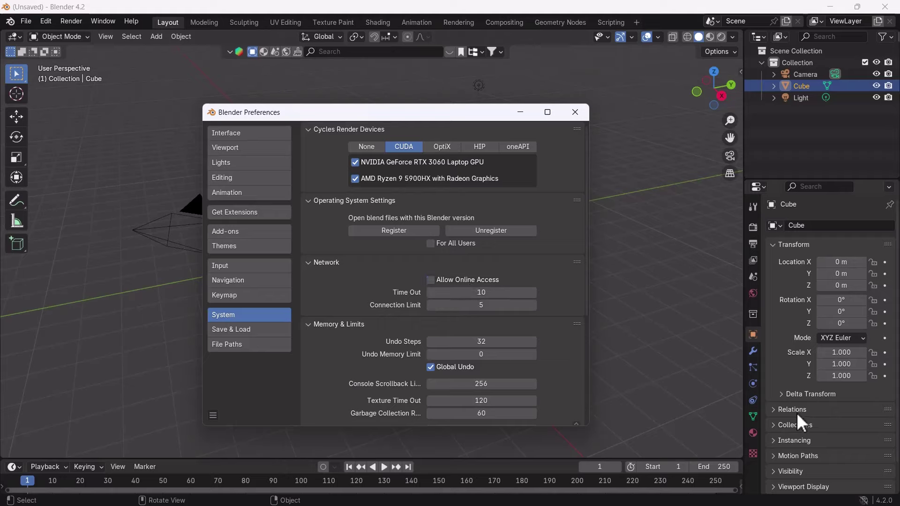
{"action": "left_click", "coordinate": [874, 501]}
{"action": "left_click", "coordinate": [431, 279]}
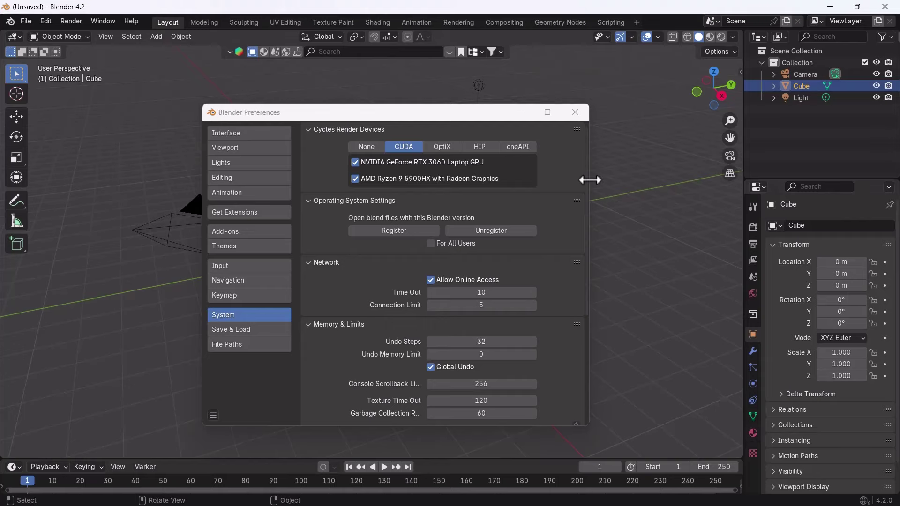
Close Preferences, Google 'blender extension' in a new tab and open extensions.blender.org.
{"action": "left_click", "coordinate": [572, 115]}
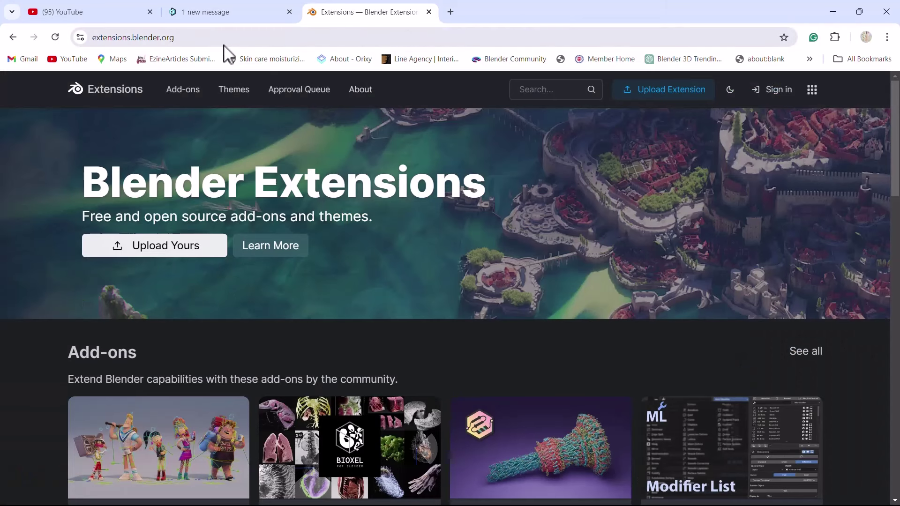
{"action": "left_click", "coordinate": [451, 12]}
{"action": "type", "text": "b"}
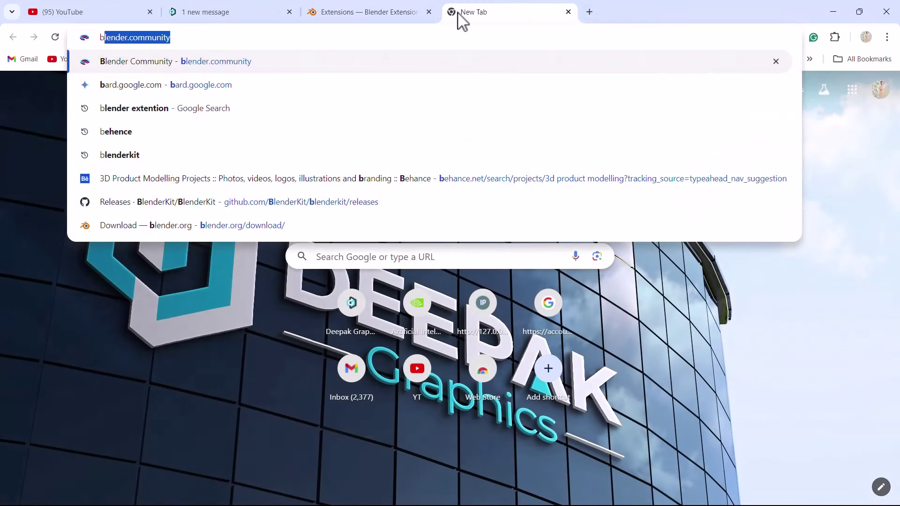
{"action": "type", "text": "lener e"}
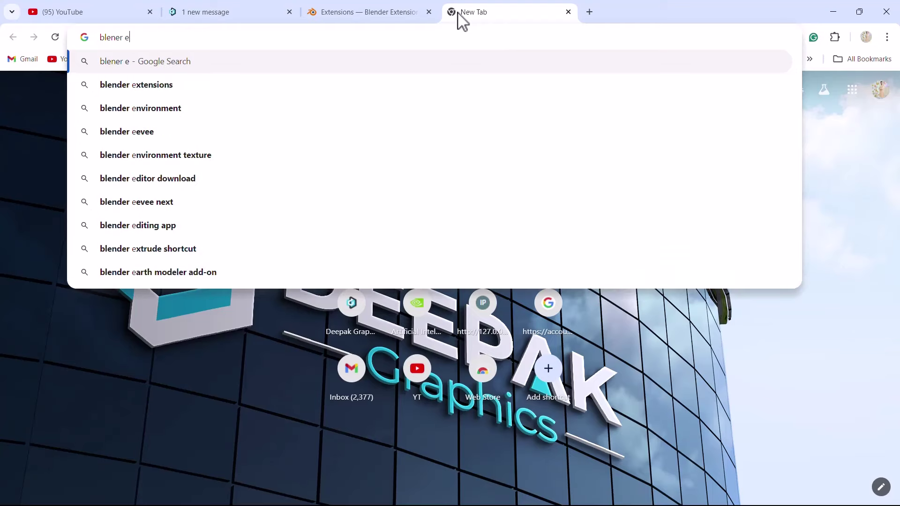
{"action": "type", "text": "xtent"}
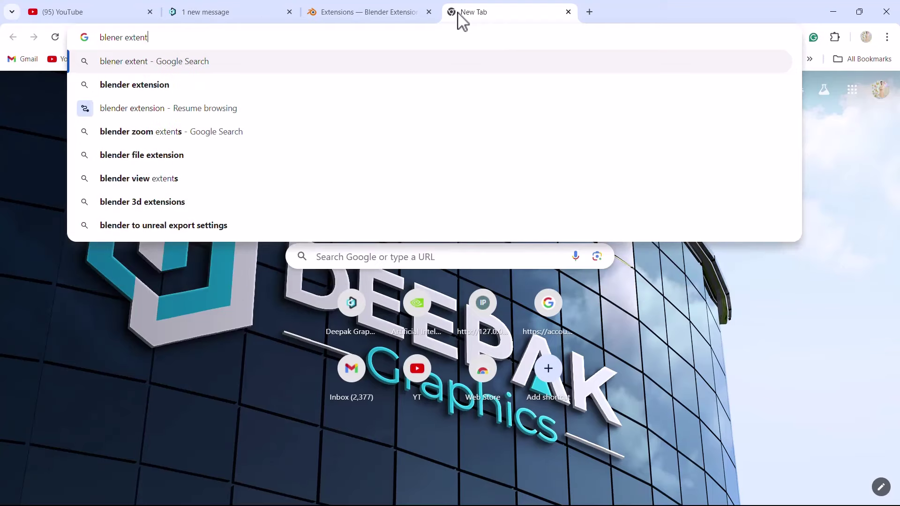
{"action": "key", "text": "BackSpace"}
{"action": "type", "text": "sion"}
{"action": "key", "text": "Return"}
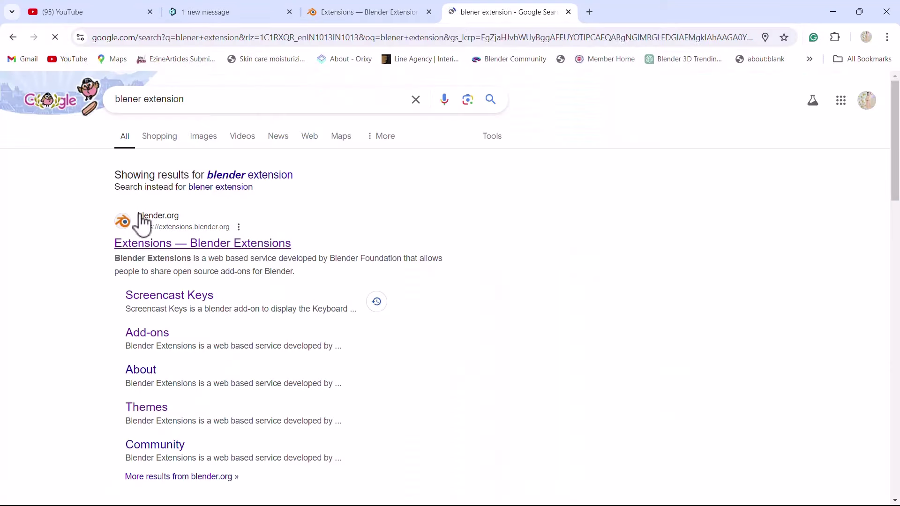
{"action": "left_click", "coordinate": [177, 244]}
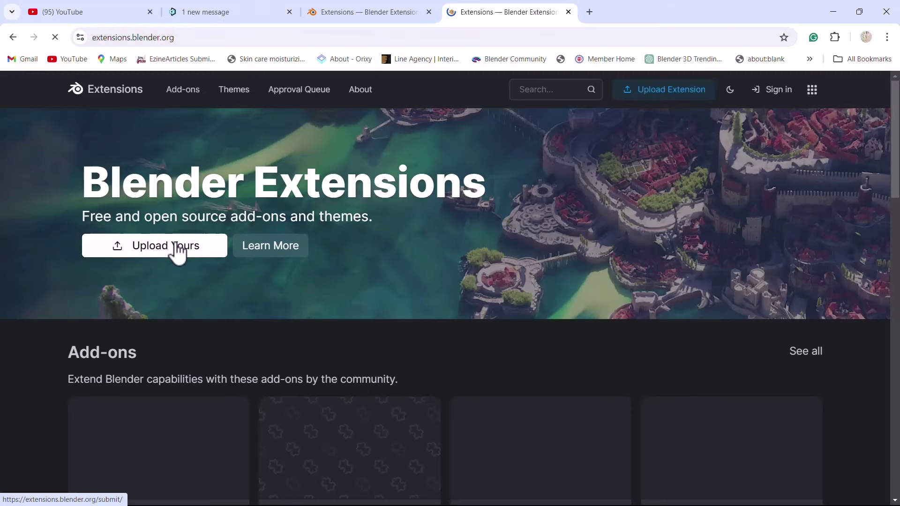
Scroll through the home page's featured add-ons like LoopTools and 3D Print Toolbox, plus themes.
{"action": "scroll", "coordinate": [159, 277], "scroll_direction": "down", "scroll_amount": 3}
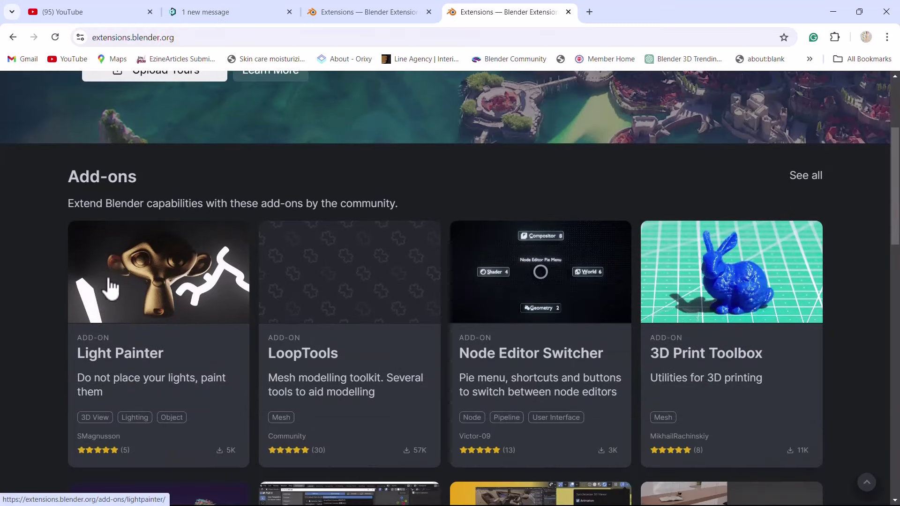
{"action": "scroll", "coordinate": [175, 292], "scroll_direction": "down", "scroll_amount": 10}
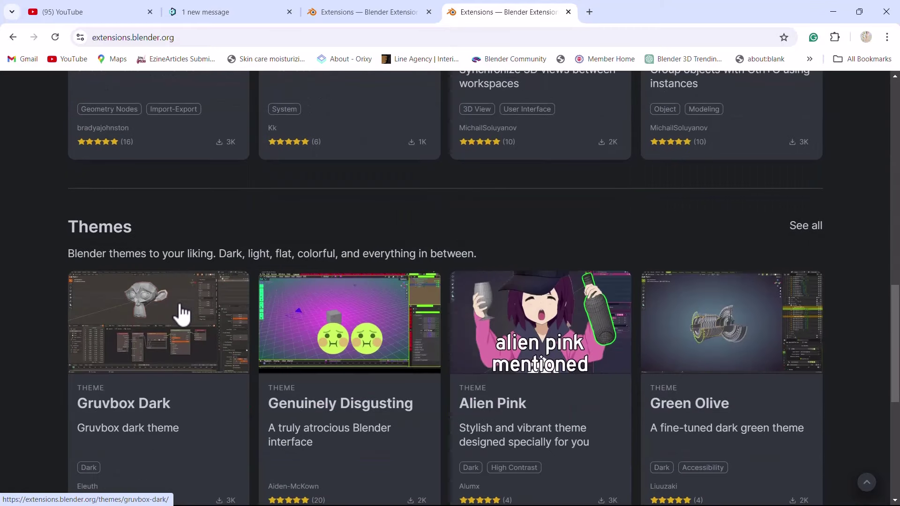
{"action": "scroll", "coordinate": [181, 315], "scroll_direction": "up", "scroll_amount": 6}
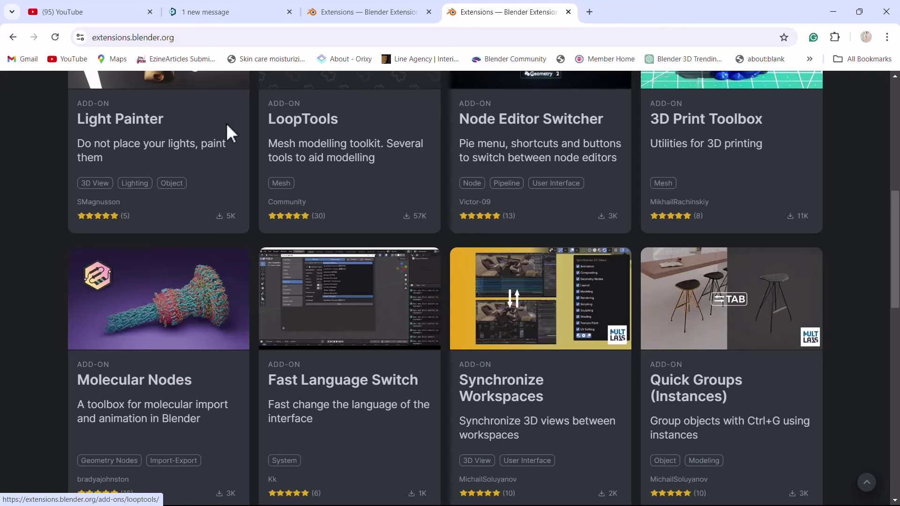
{"action": "scroll", "coordinate": [529, 323], "scroll_direction": "up", "scroll_amount": 2}
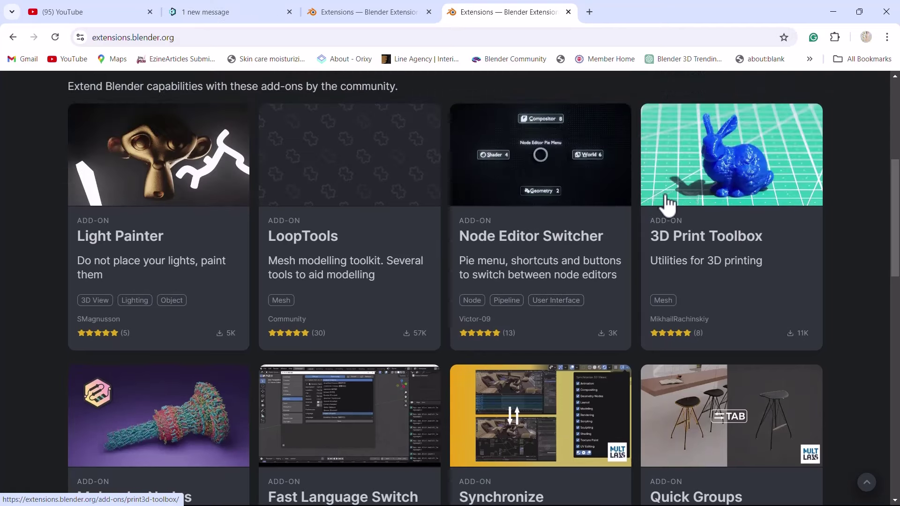
{"action": "scroll", "coordinate": [398, 330], "scroll_direction": "down", "scroll_amount": 1}
{"action": "scroll", "coordinate": [371, 355], "scroll_direction": "up", "scroll_amount": 1}
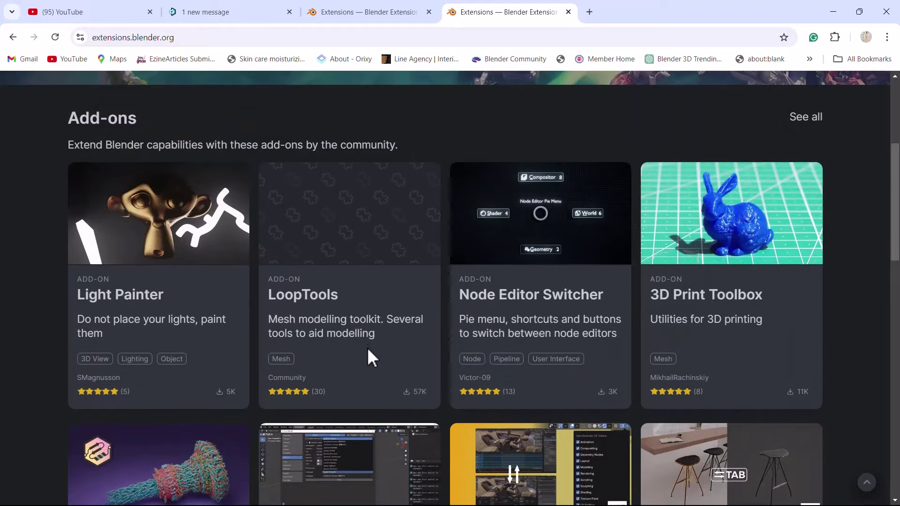
{"action": "scroll", "coordinate": [372, 357], "scroll_direction": "down", "scroll_amount": 5}
{"action": "scroll", "coordinate": [370, 360], "scroll_direction": "down", "scroll_amount": 3}
{"action": "scroll", "coordinate": [367, 356], "scroll_direction": "down", "scroll_amount": 2}
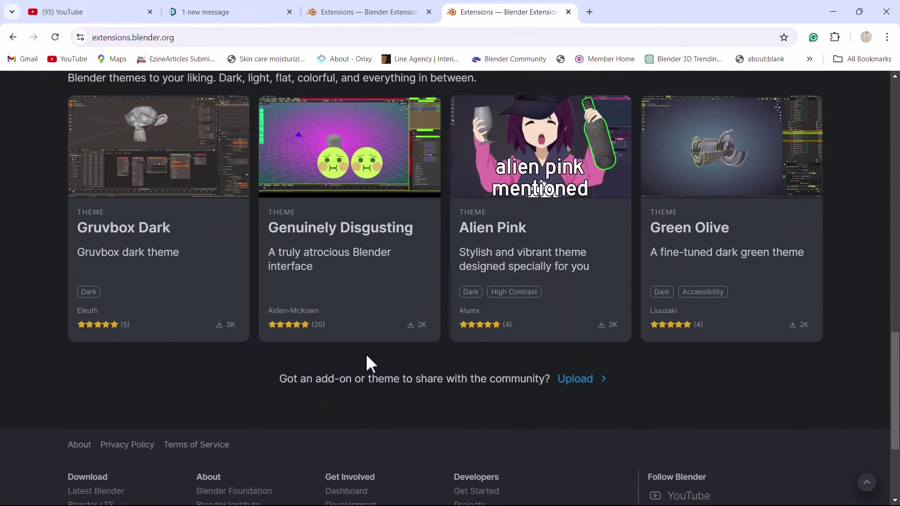
{"action": "scroll", "coordinate": [366, 361], "scroll_direction": "up", "scroll_amount": 6}
{"action": "scroll", "coordinate": [364, 328], "scroll_direction": "up", "scroll_amount": 6}
{"action": "scroll", "coordinate": [362, 306], "scroll_direction": "up", "scroll_amount": 5}
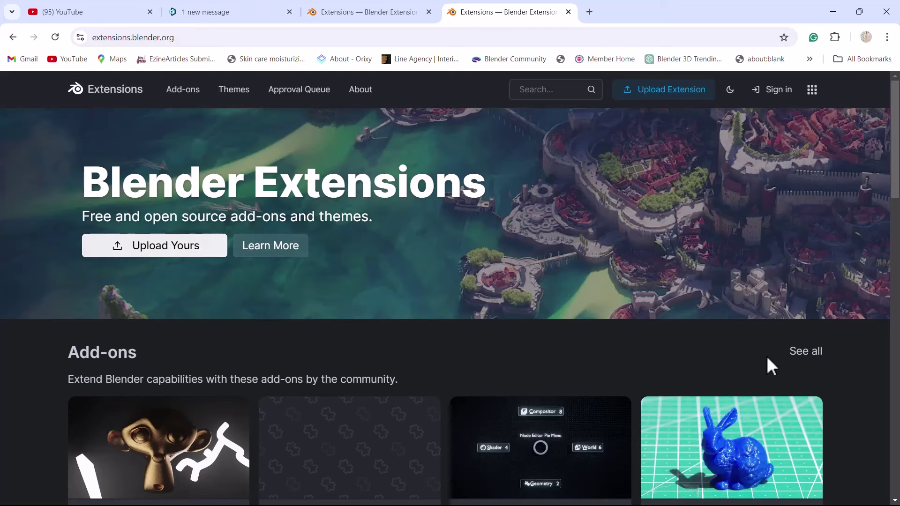
{"action": "scroll", "coordinate": [542, 381], "scroll_direction": "down", "scroll_amount": 3}
{"action": "scroll", "coordinate": [542, 381], "scroll_direction": "down", "scroll_amount": 4}
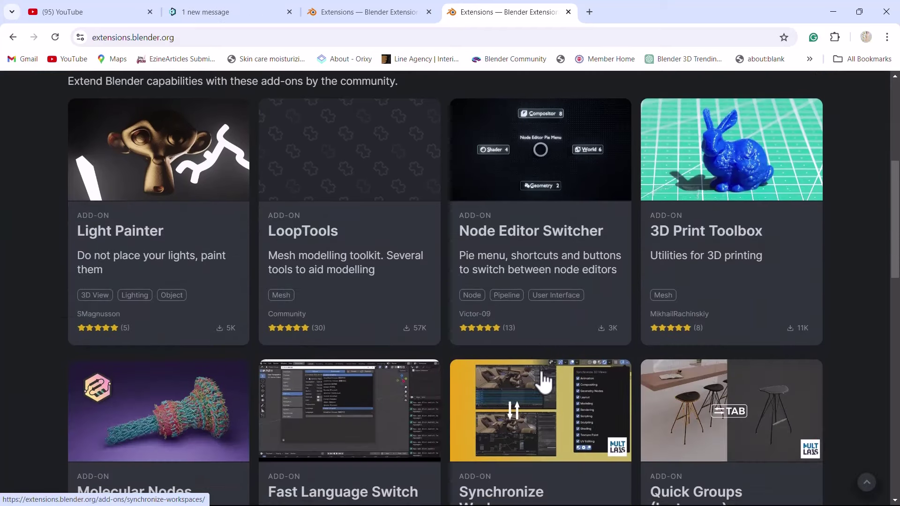
{"action": "scroll", "coordinate": [542, 381], "scroll_direction": "down", "scroll_amount": 4}
{"action": "scroll", "coordinate": [712, 362], "scroll_direction": "up", "scroll_amount": 7}
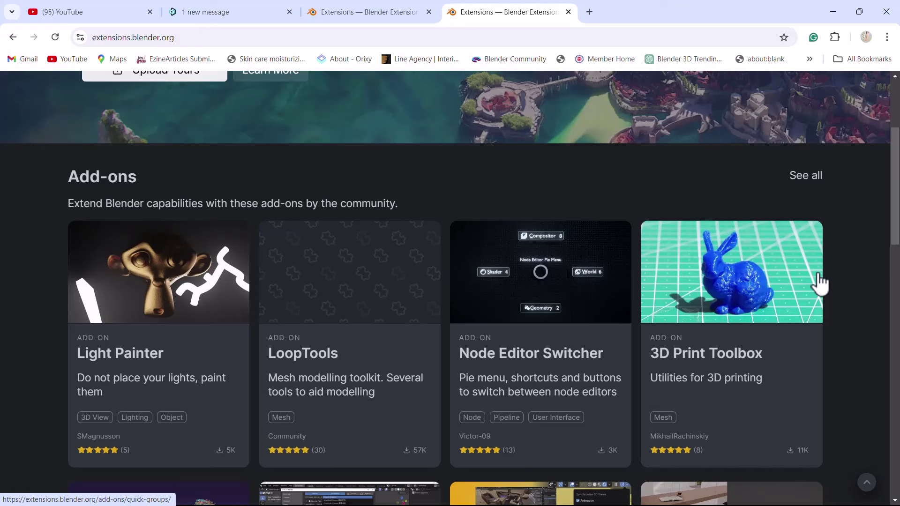
Open the full Add-ons list and browse down to page 2.
{"action": "left_click", "coordinate": [806, 178]}
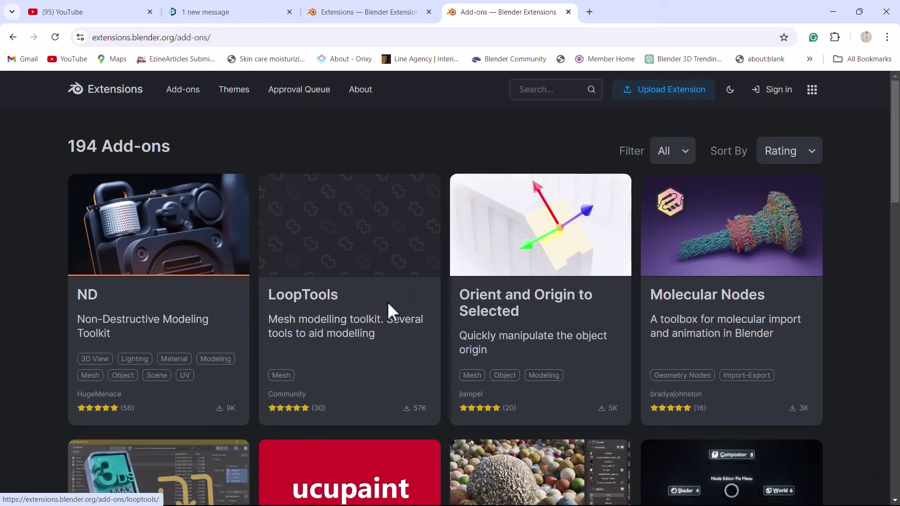
{"action": "scroll", "coordinate": [386, 302], "scroll_direction": "down", "scroll_amount": 3}
{"action": "scroll", "coordinate": [386, 302], "scroll_direction": "down", "scroll_amount": 2}
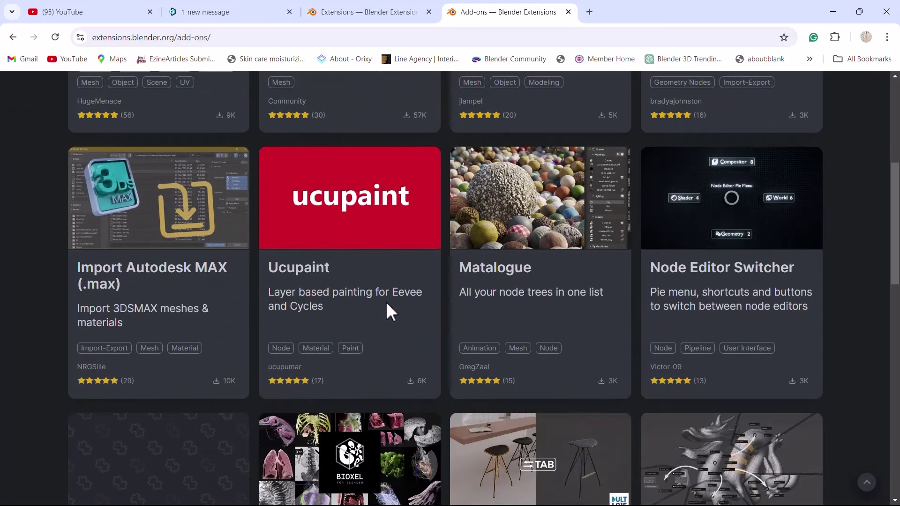
{"action": "scroll", "coordinate": [386, 302], "scroll_direction": "down", "scroll_amount": 2}
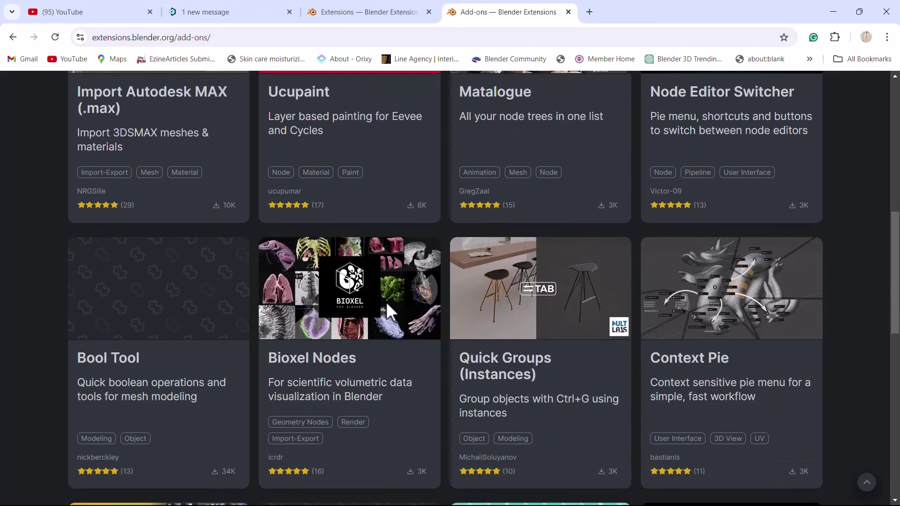
{"action": "scroll", "coordinate": [387, 302], "scroll_direction": "down", "scroll_amount": 2}
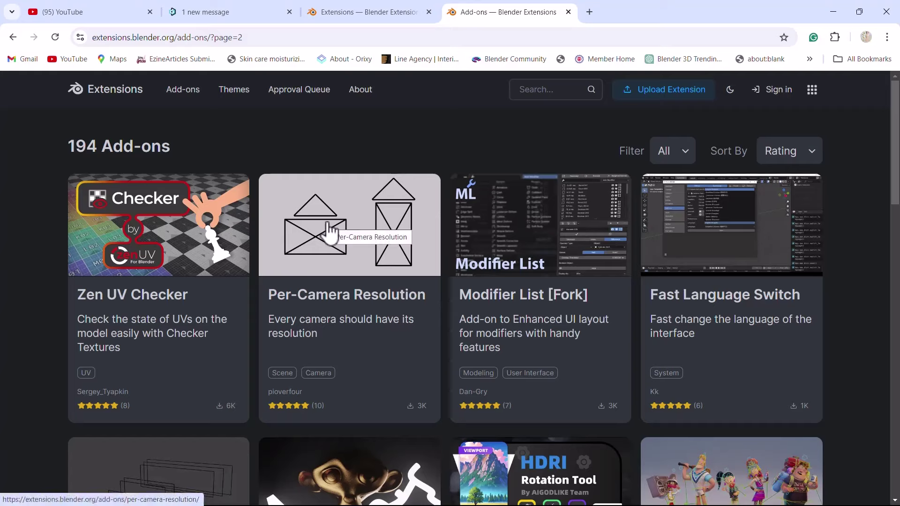
Open the Per-Camera Resolution add-on page and reveal its Get Add-on install options.
{"action": "left_click", "coordinate": [348, 247]}
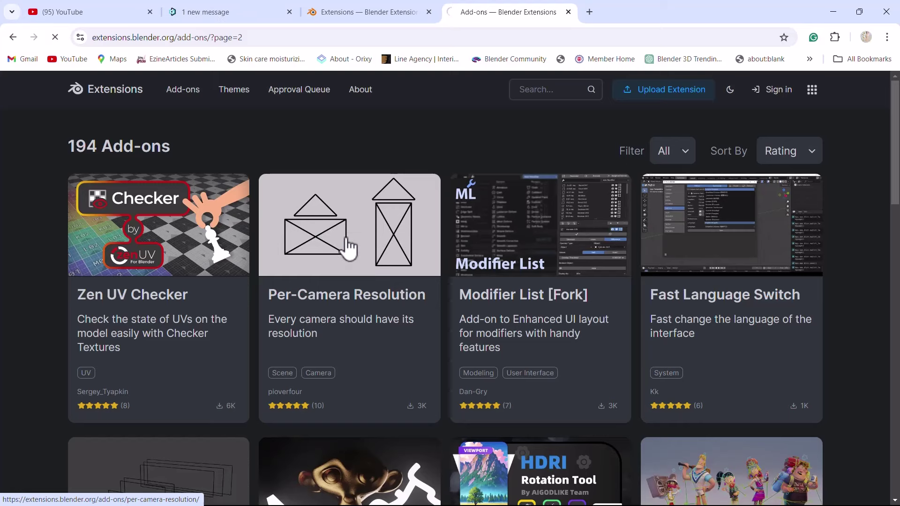
{"action": "scroll", "coordinate": [574, 309], "scroll_direction": "down", "scroll_amount": 1}
{"action": "scroll", "coordinate": [572, 312], "scroll_direction": "down", "scroll_amount": 3}
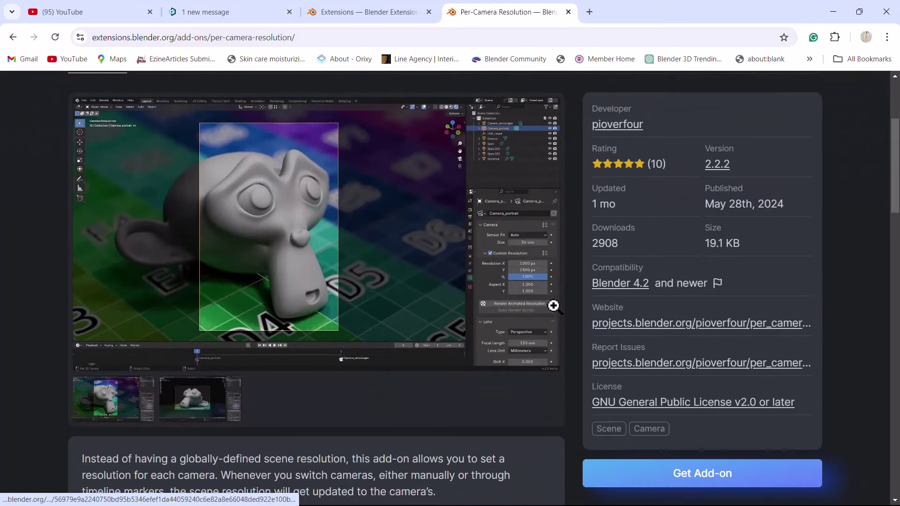
{"action": "scroll", "coordinate": [561, 339], "scroll_direction": "down", "scroll_amount": 3}
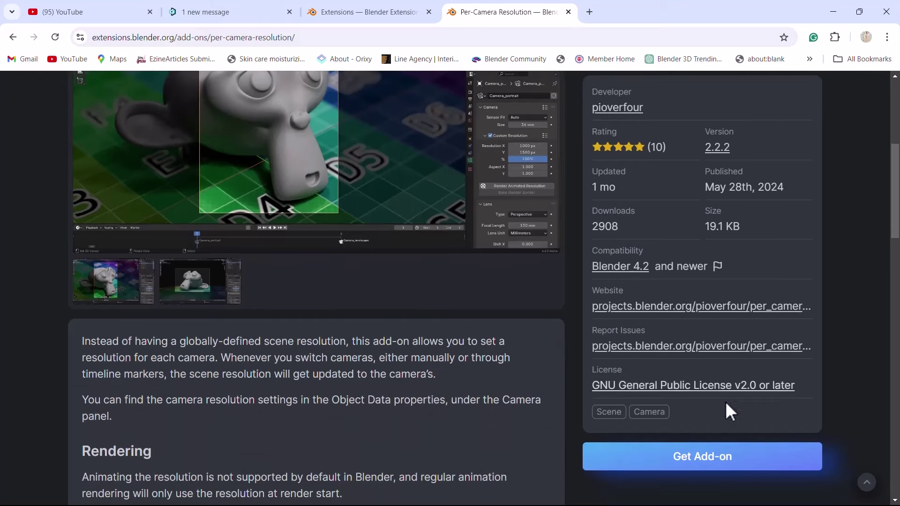
{"action": "left_click", "coordinate": [694, 466]}
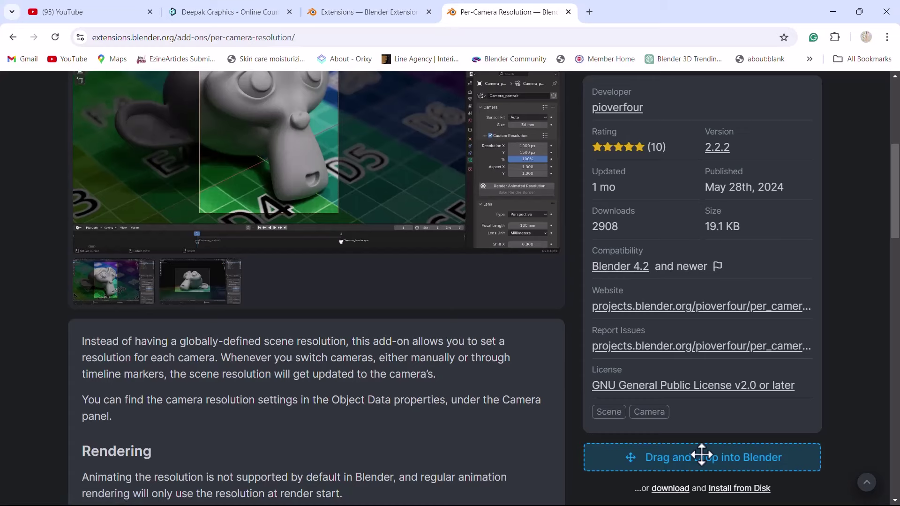
Drag Per-Camera Resolution from the website into Blender and confirm installing it enabled.
{"action": "left_click_drag", "start_coordinate": [702, 454], "coordinate": [318, 308]}
{"action": "key", "text": "alt+Tab"}
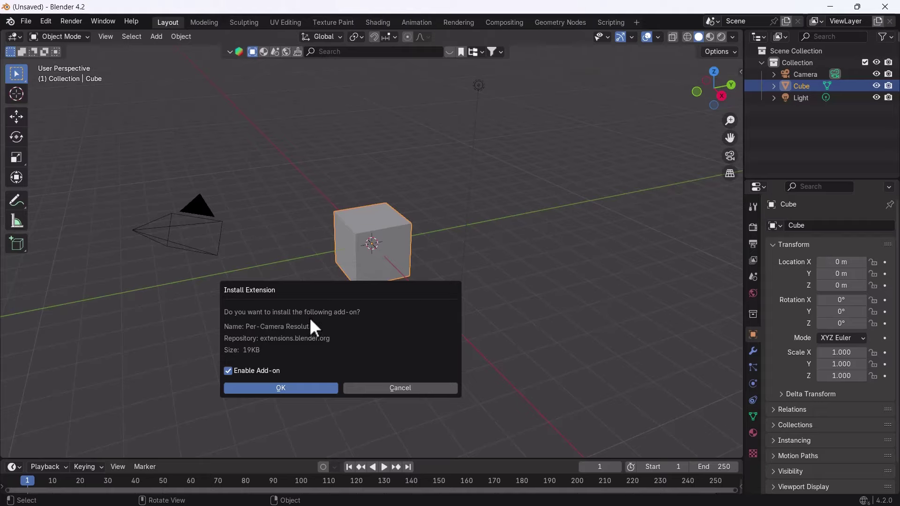
{"action": "left_click", "coordinate": [285, 388]}
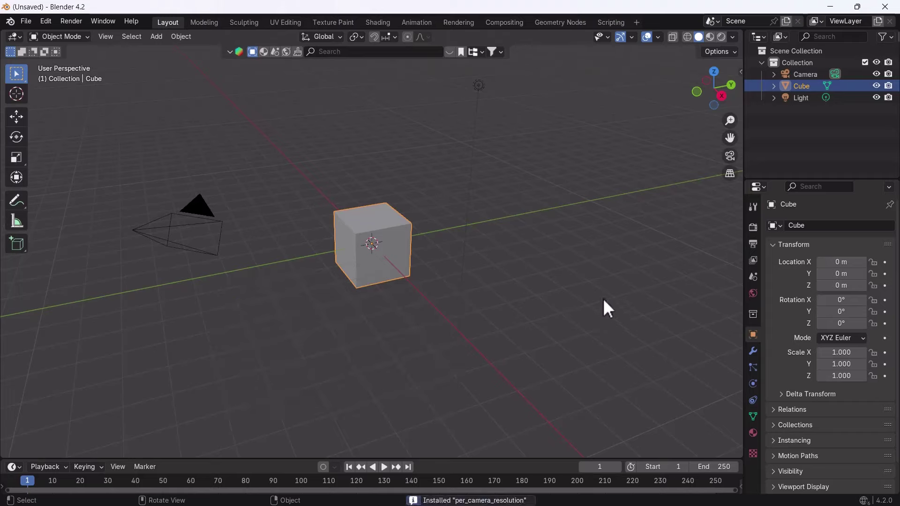
{"action": "left_click", "coordinate": [48, 24]}
{"action": "left_click", "coordinate": [63, 172]}
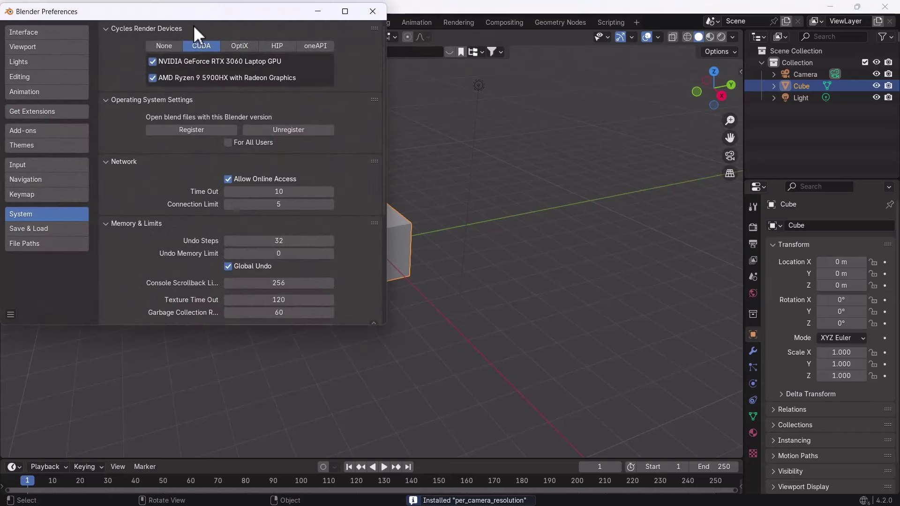
{"action": "left_click_drag", "start_coordinate": [193, 13], "coordinate": [438, 77]}
{"action": "left_click", "coordinate": [285, 184]}
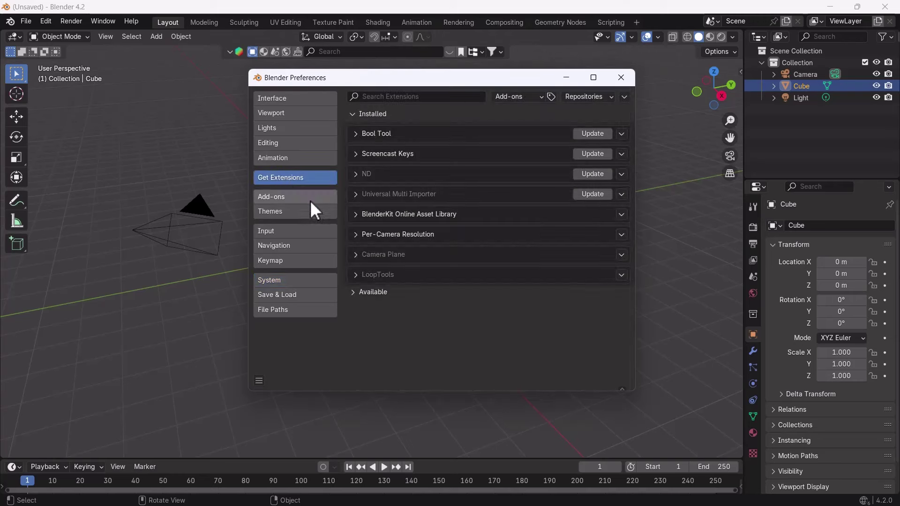
{"action": "left_click", "coordinate": [370, 239]}
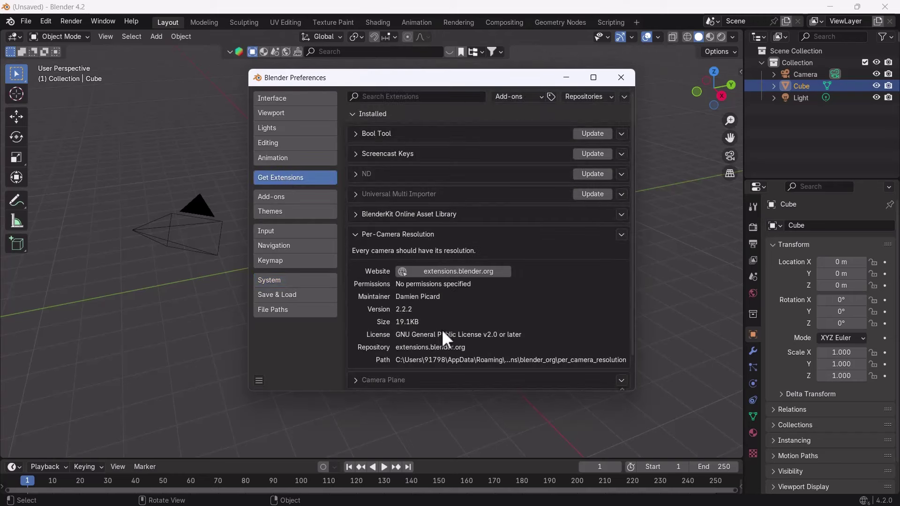
{"action": "scroll", "coordinate": [404, 298], "scroll_direction": "down", "scroll_amount": 2}
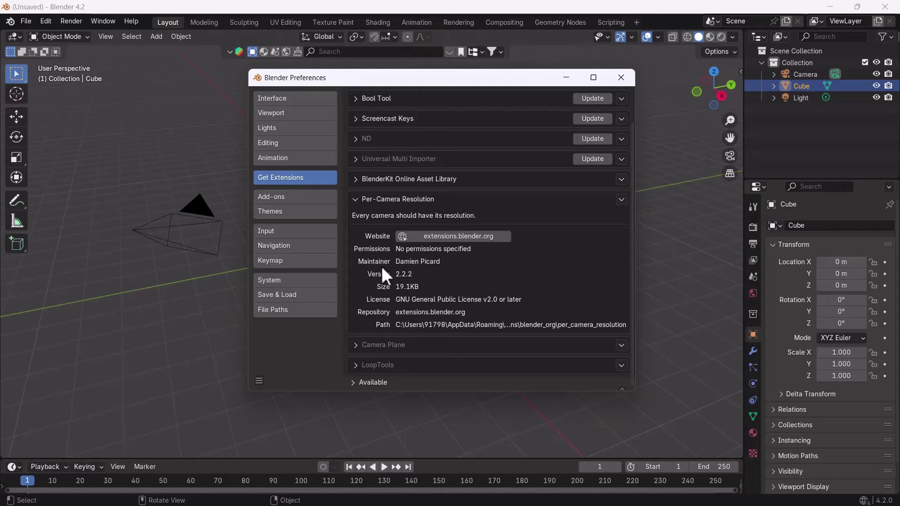
{"action": "left_click", "coordinate": [623, 78]}
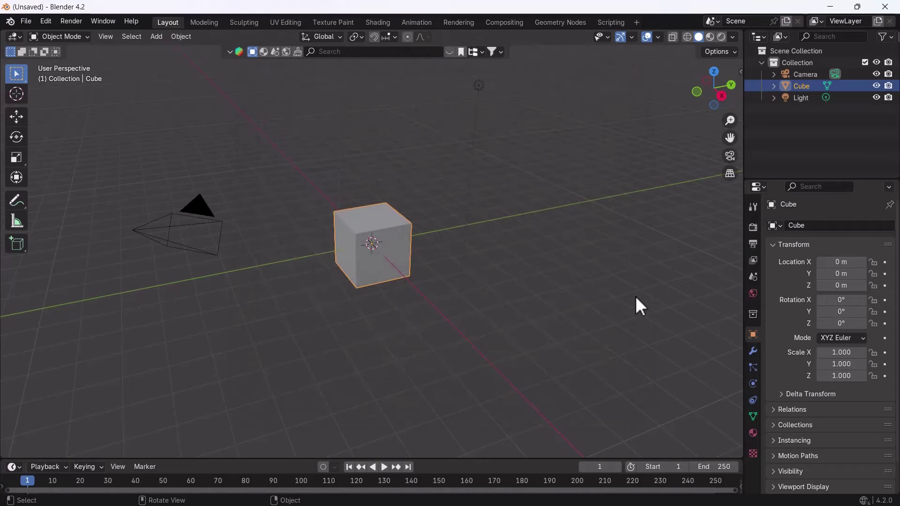
{"action": "key", "text": "n"}
Hide the side panel, switch to camera view and select the Camera object.
{"action": "left_click", "coordinate": [736, 297]}
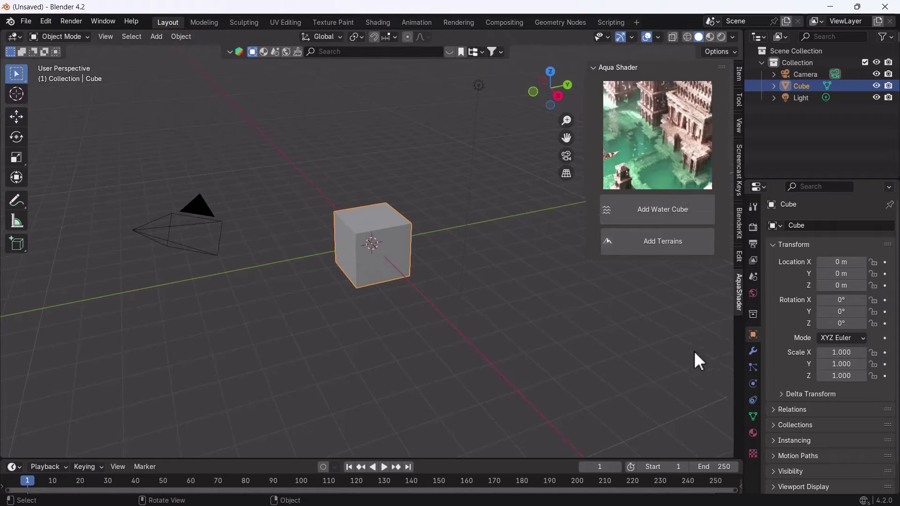
{"action": "key", "text": "n"}
{"action": "left_click", "coordinate": [730, 156]}
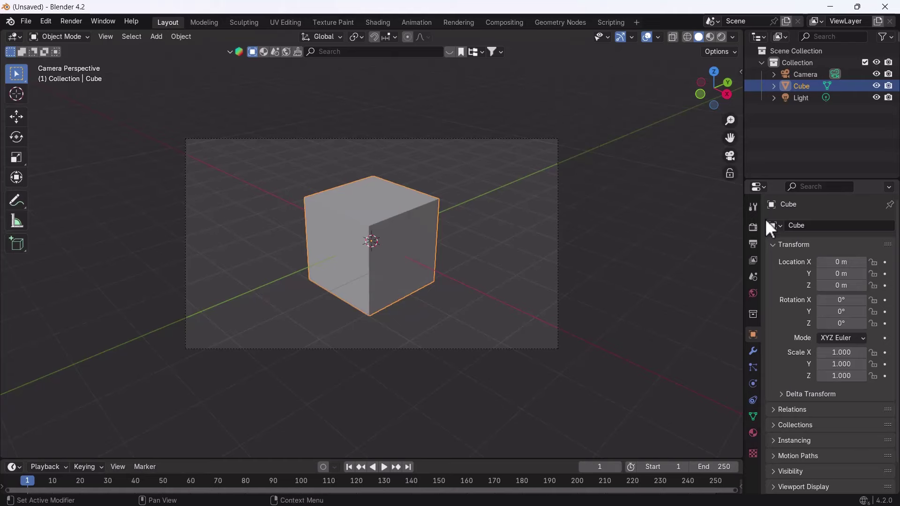
{"action": "left_click", "coordinate": [805, 74]}
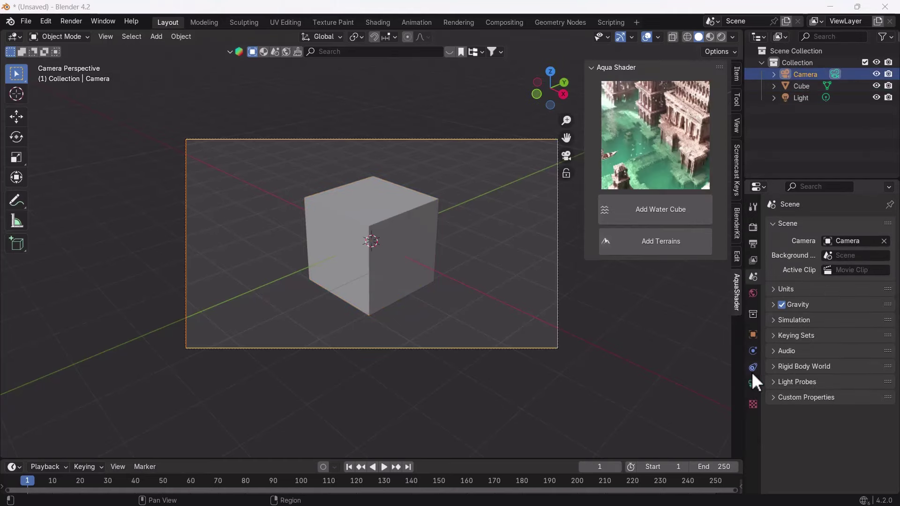
Enable the camera's Custom Resolution at 1920 × 1080 px in Object Data properties.
{"action": "left_click", "coordinate": [752, 384]}
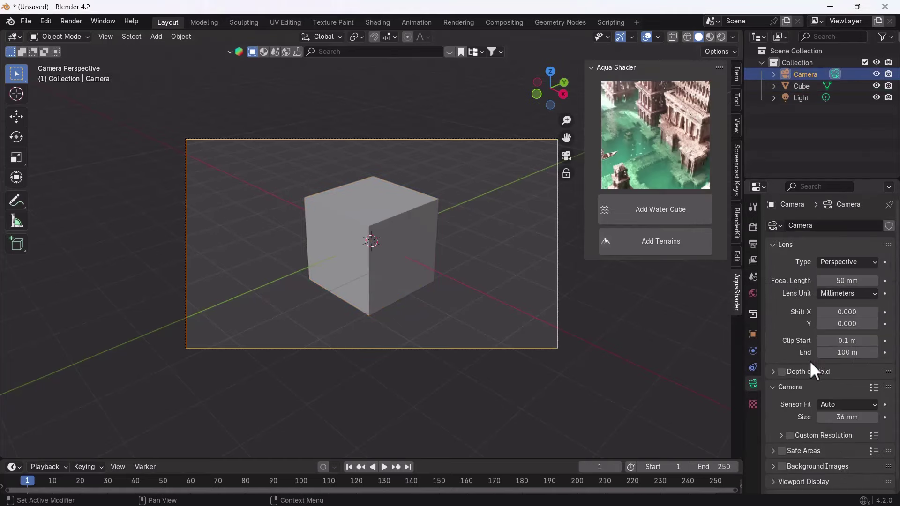
{"action": "scroll", "coordinate": [809, 362], "scroll_direction": "down", "scroll_amount": 1}
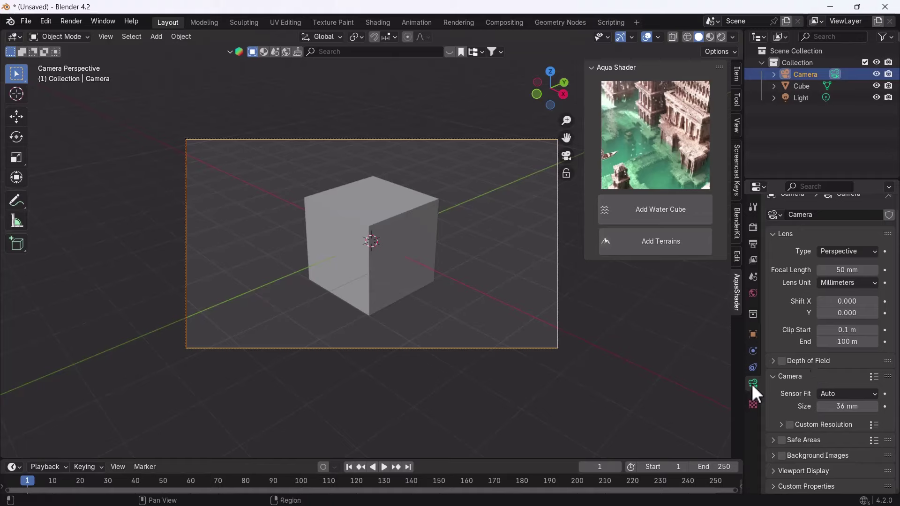
{"action": "left_click", "coordinate": [777, 425]}
{"action": "left_click", "coordinate": [789, 425]}
{"action": "left_click", "coordinate": [788, 424]}
{"action": "scroll", "coordinate": [797, 421], "scroll_direction": "down", "scroll_amount": 5}
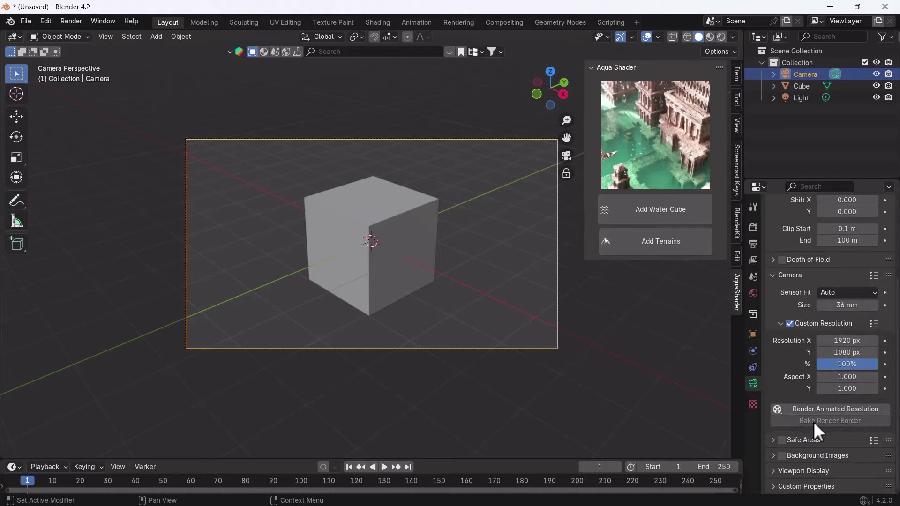
{"action": "left_click", "coordinate": [874, 324]}
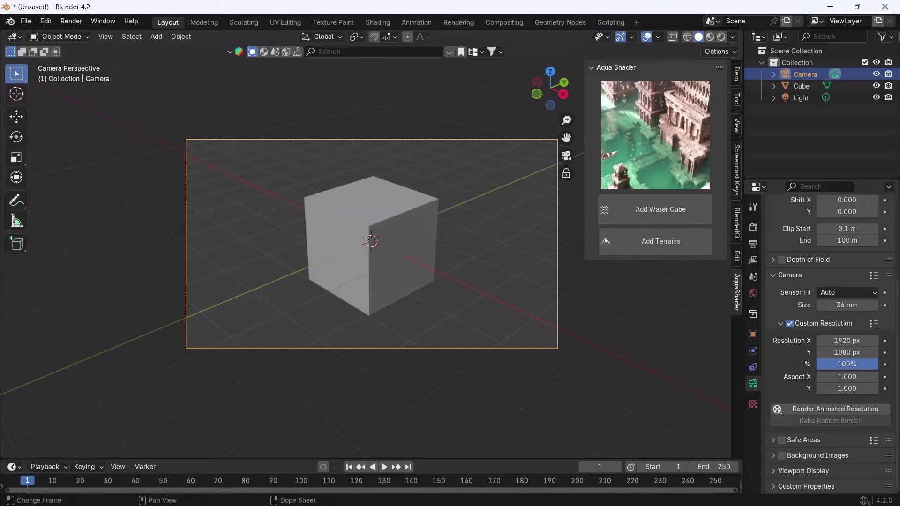
Hide the side panel, leave camera view, and preview the object context menu.
{"action": "key", "text": "n"}
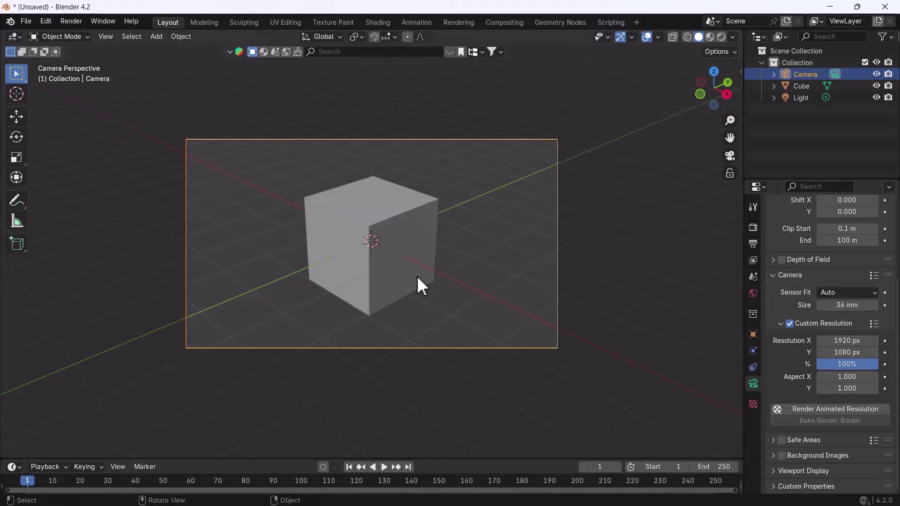
{"action": "key", "text": "KP_0"}
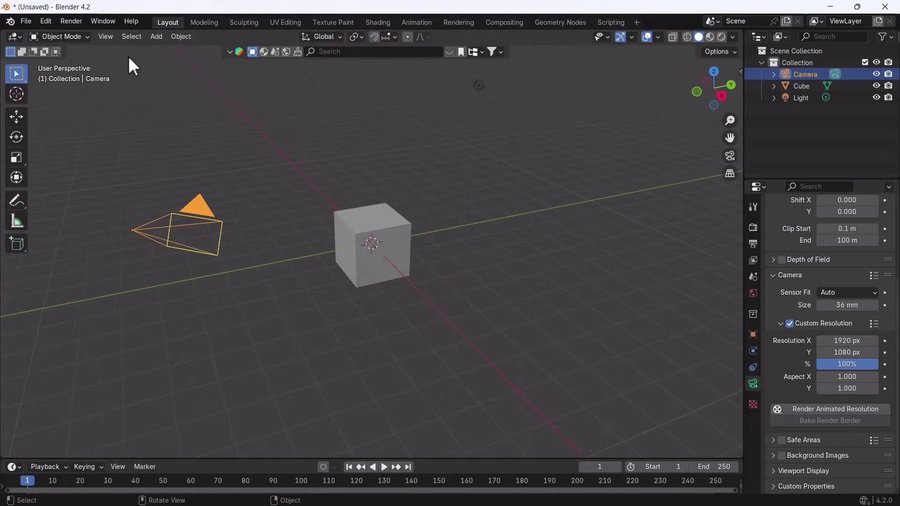
{"action": "left_click", "coordinate": [45, 21]}
{"action": "right_click", "coordinate": [383, 252]}
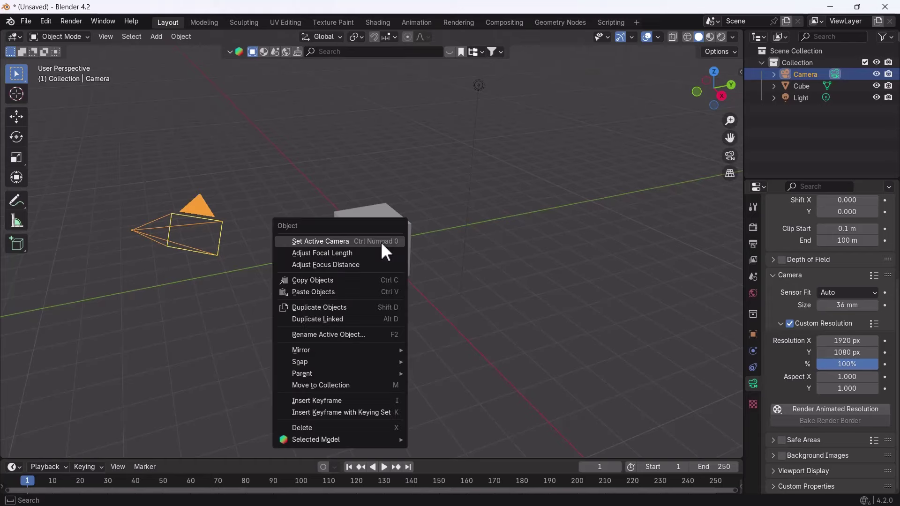
{"action": "key", "text": "Escape"}
Browse the cube's vertex, edge and face context menus in Edit Mode, then return to Object Mode.
{"action": "left_click", "coordinate": [384, 246]}
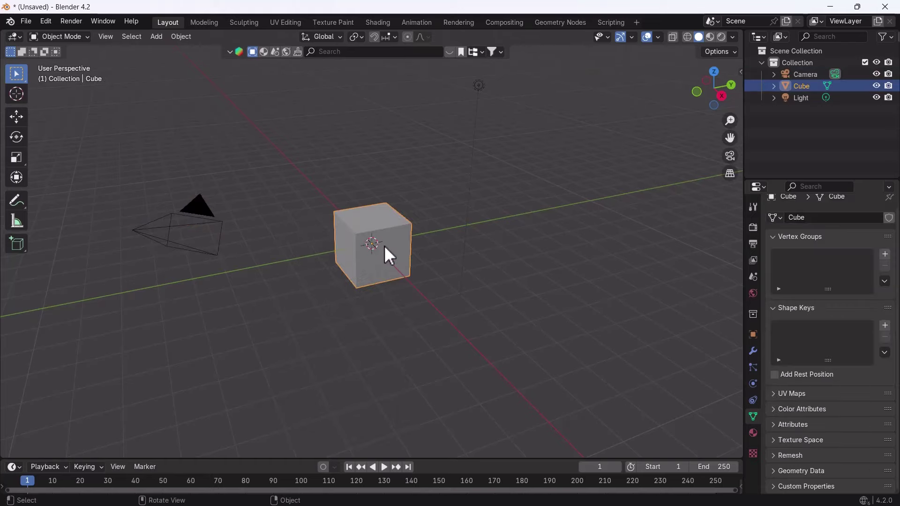
{"action": "key", "text": "Tab"}
{"action": "right_click", "coordinate": [386, 229]}
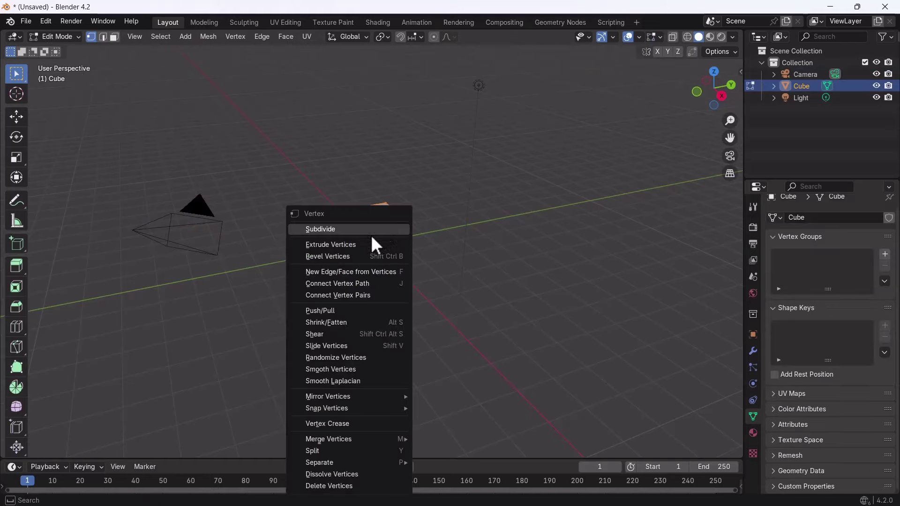
{"action": "key", "text": "Escape"}
{"action": "key", "text": "2"}
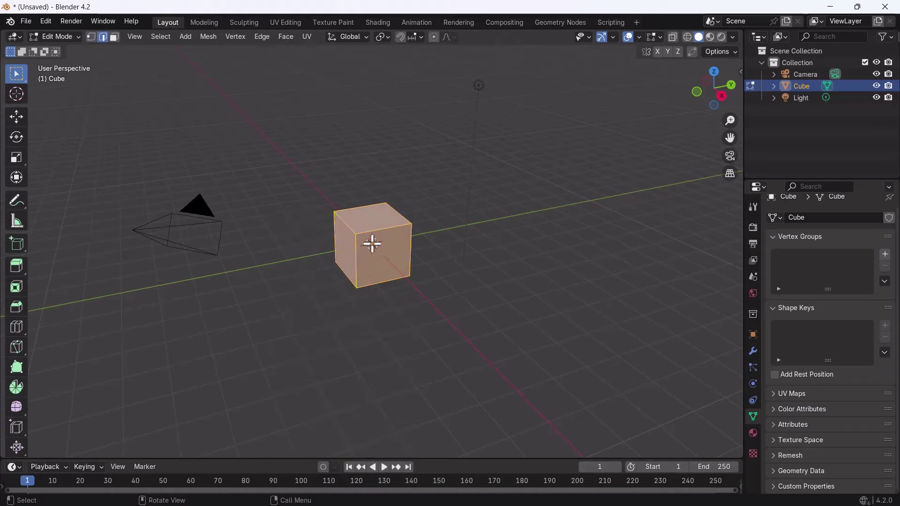
{"action": "right_click", "coordinate": [378, 229]}
{"action": "mouse_move", "coordinate": [393, 255]}
{"action": "middle_mouse_down"}
{"action": "mouse_move", "coordinate": [398, 239]}
{"action": "mouse_move", "coordinate": [384, 231]}
{"action": "middle_mouse_up"}
{"action": "scroll", "coordinate": [386, 232], "scroll_direction": "up", "scroll_amount": 2}
{"action": "key", "text": "3"}
{"action": "right_click", "coordinate": [391, 241]}
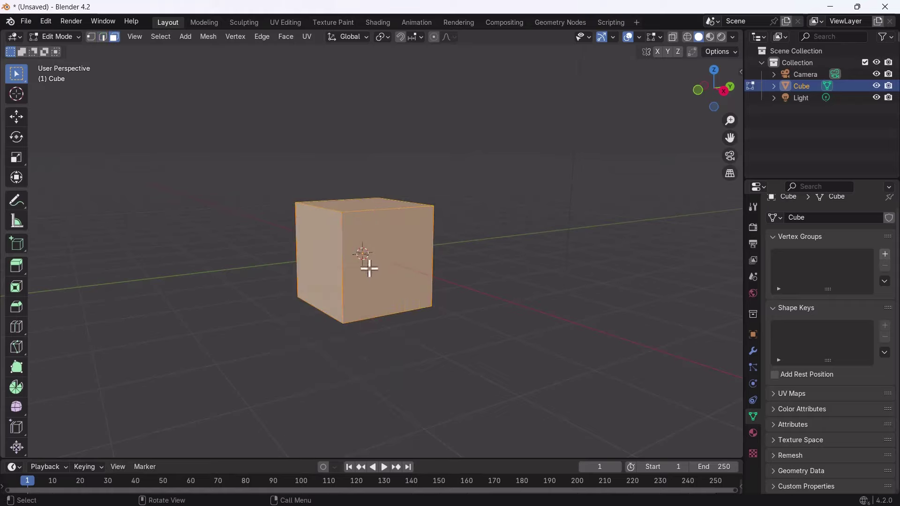
{"action": "key", "text": "Tab"}
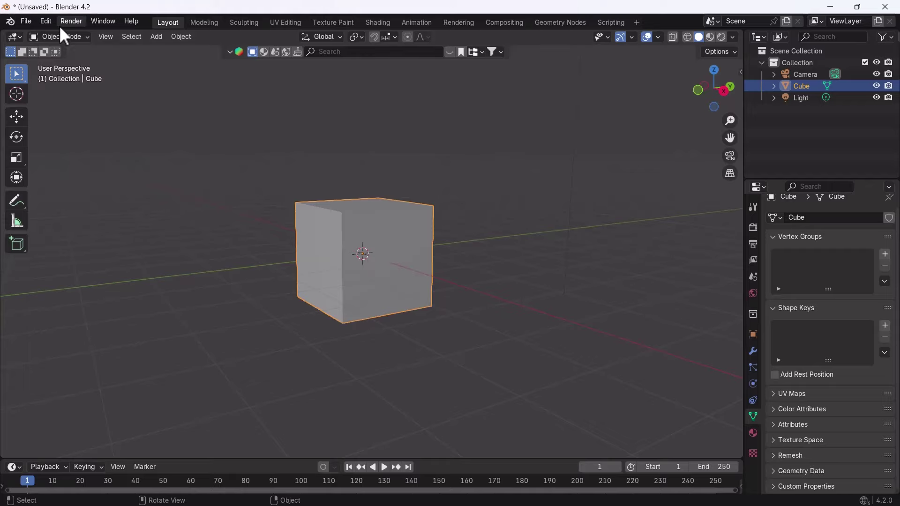
Open Preferences, search Add-ons for 'Loop' and enable LoopTools.
{"action": "left_click", "coordinate": [47, 22]}
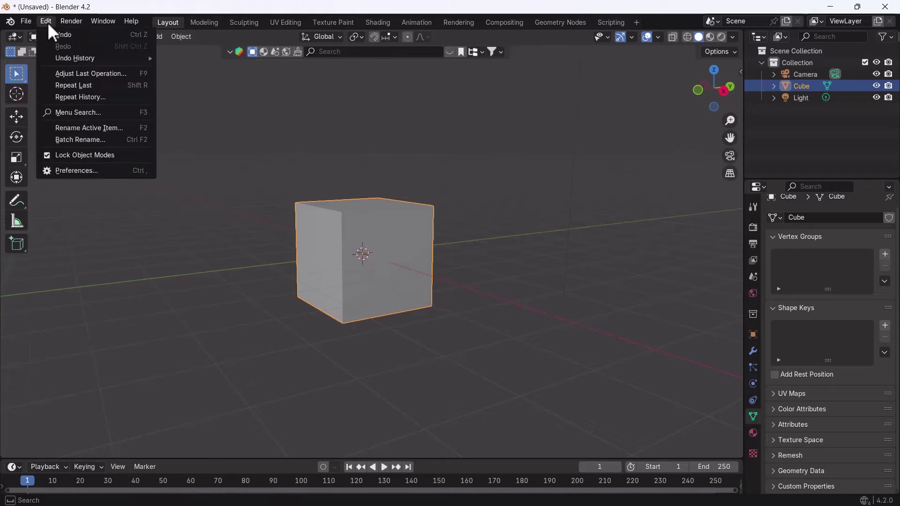
{"action": "left_click", "coordinate": [66, 173]}
{"action": "left_click_drag", "start_coordinate": [243, 19], "coordinate": [469, 117]}
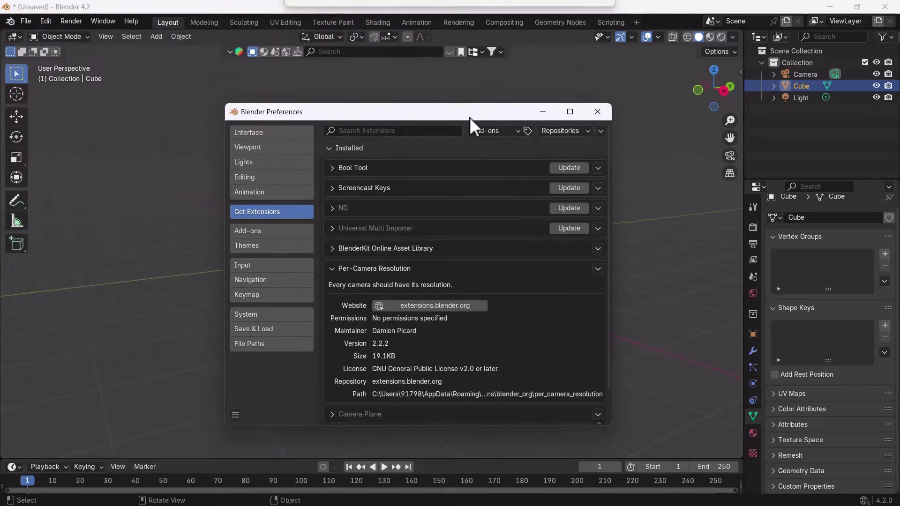
{"action": "left_click", "coordinate": [262, 229]}
{"action": "left_click", "coordinate": [398, 131]}
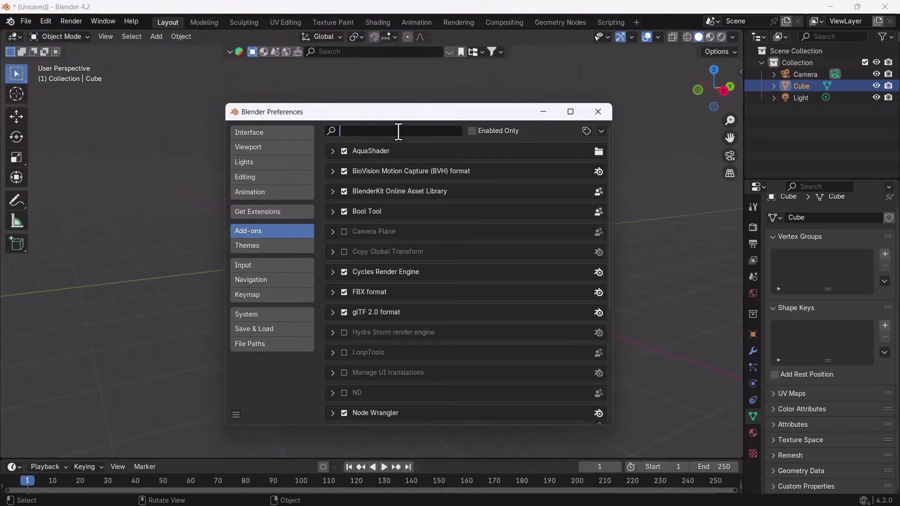
{"action": "type", "text": "Loop"}
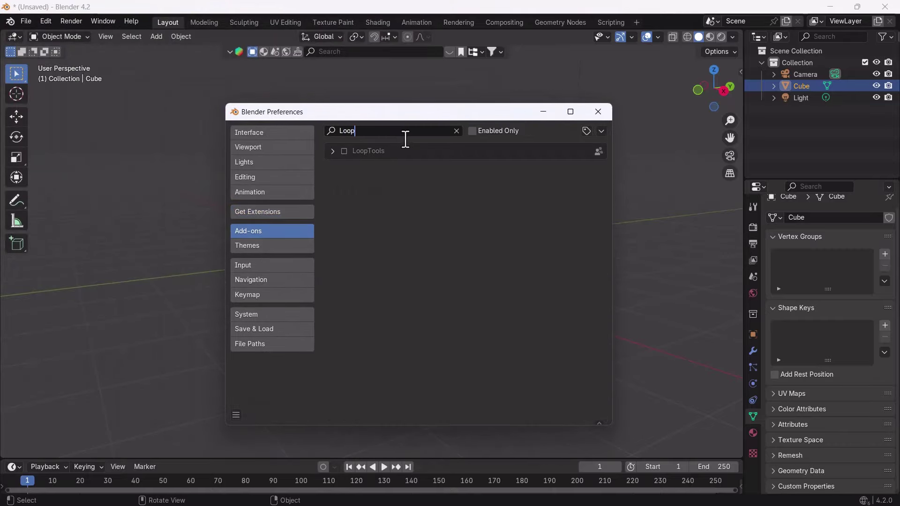
{"action": "key", "text": "Return"}
{"action": "left_click", "coordinate": [345, 152]}
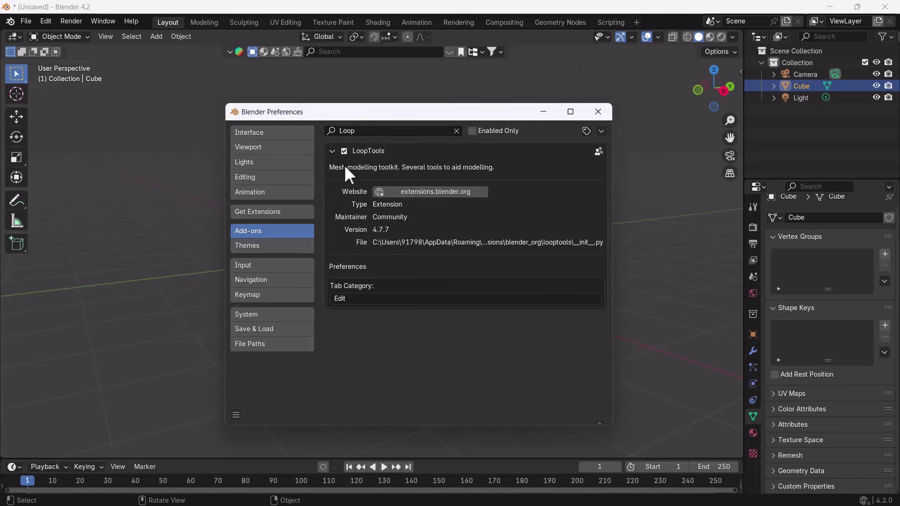
{"action": "left_click", "coordinate": [333, 151]}
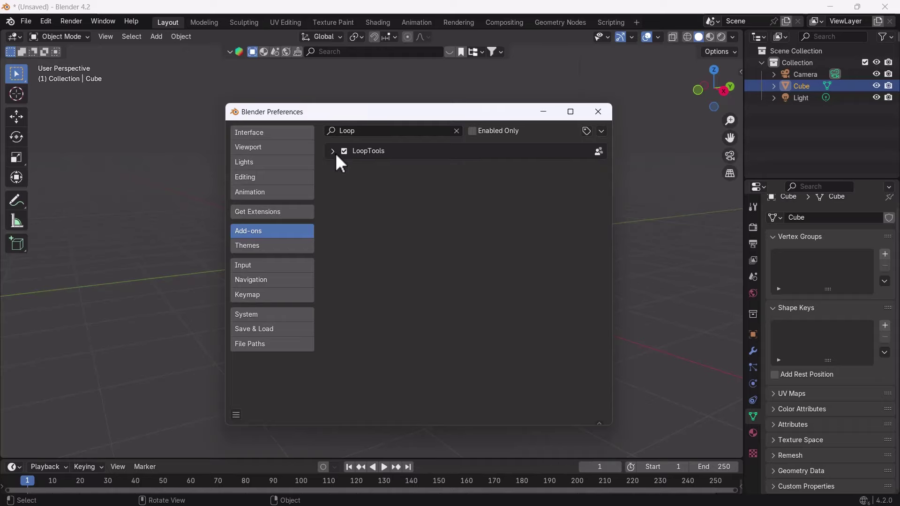
Find LoopTools 4.7.7 under Get Extensions by searching 'loo' and view its details.
{"action": "left_click", "coordinate": [280, 215]}
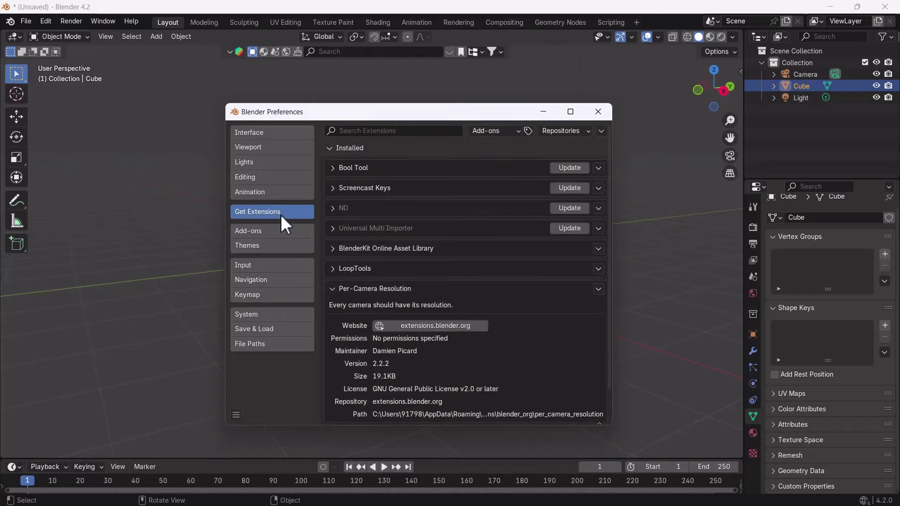
{"action": "left_click", "coordinate": [373, 133]}
{"action": "type", "text": "lo"}
{"action": "type", "text": "o"}
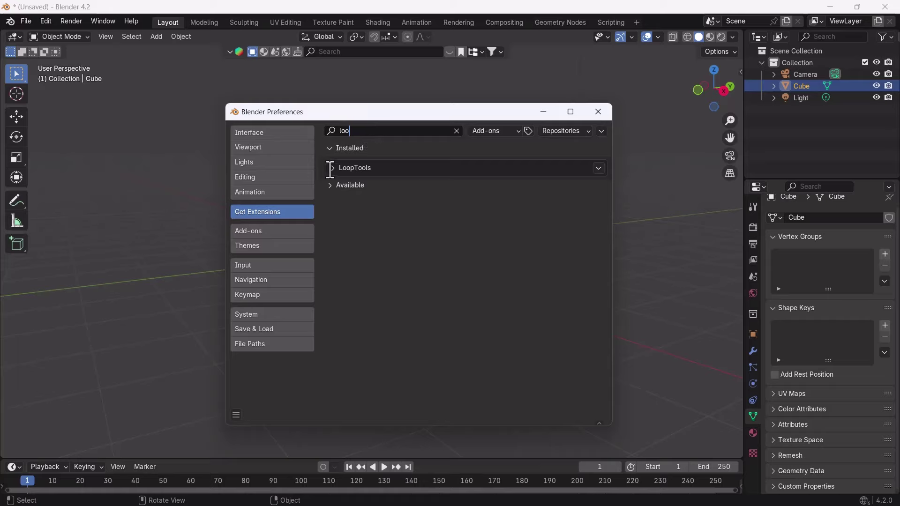
{"action": "left_click", "coordinate": [331, 167]}
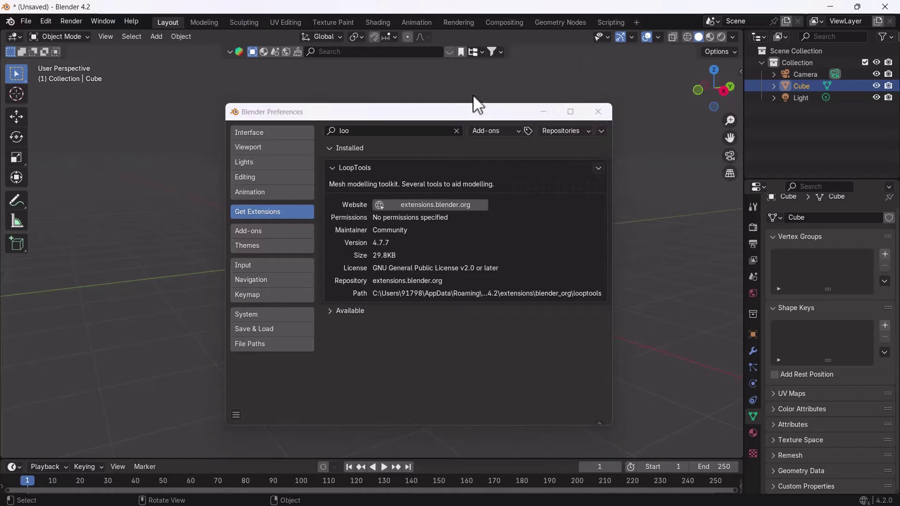
{"action": "left_click", "coordinate": [256, 229]}
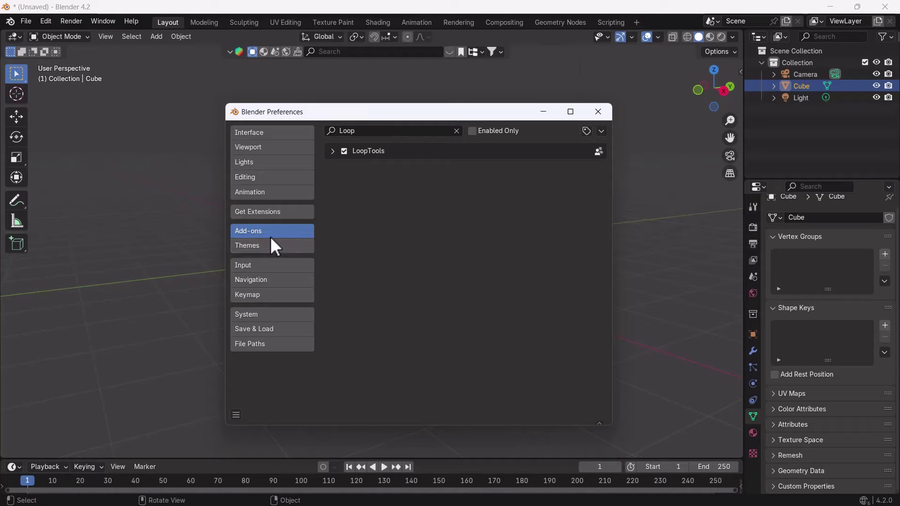
{"action": "left_click", "coordinate": [269, 216]}
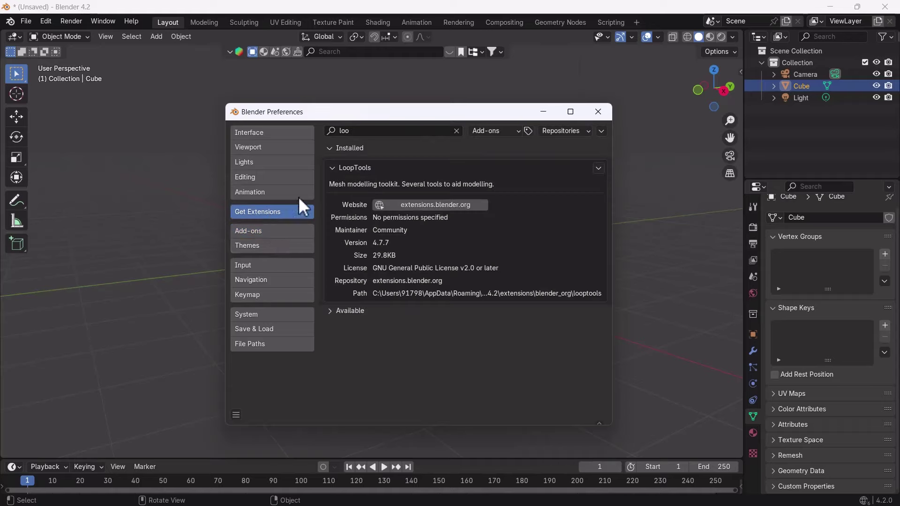
{"action": "left_click", "coordinate": [595, 168]}
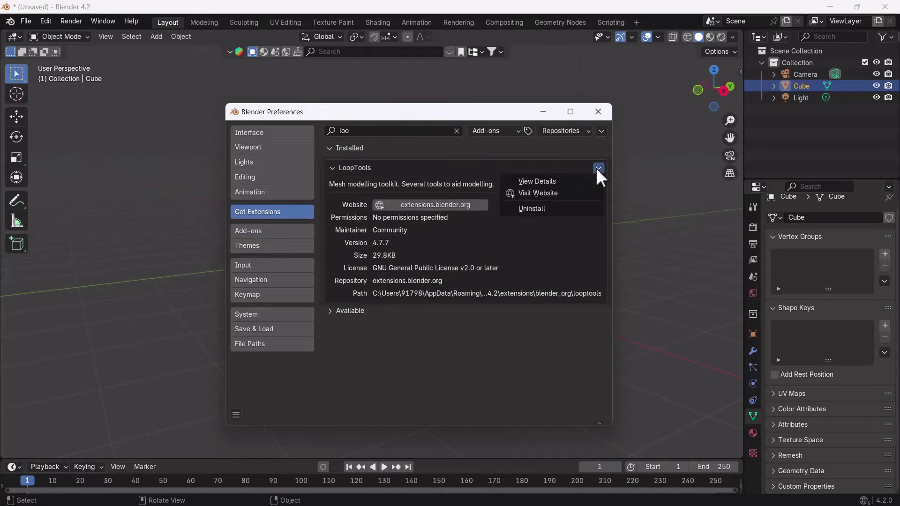
Close Preferences, find LoopTools in the cube's Edit Mode context menu, then reopen Preferences.
{"action": "left_click", "coordinate": [597, 112]}
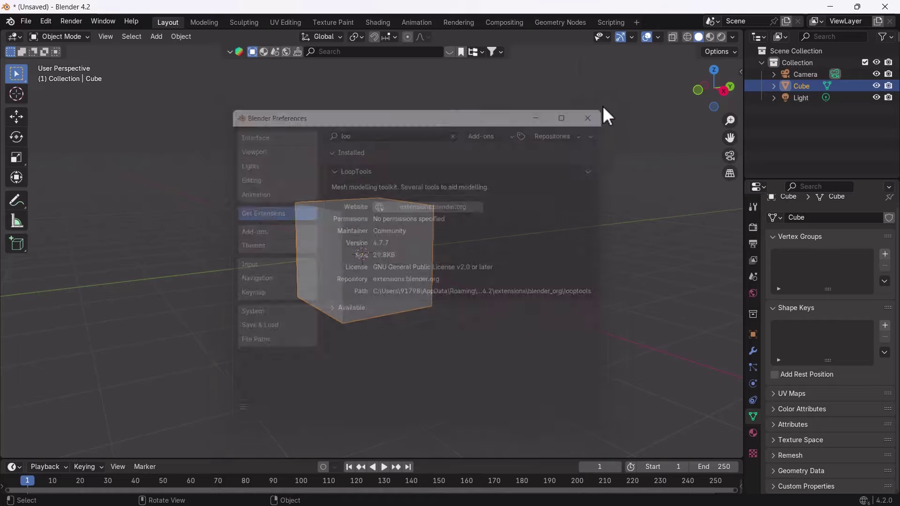
{"action": "key", "text": "Tab"}
{"action": "right_click", "coordinate": [426, 232]}
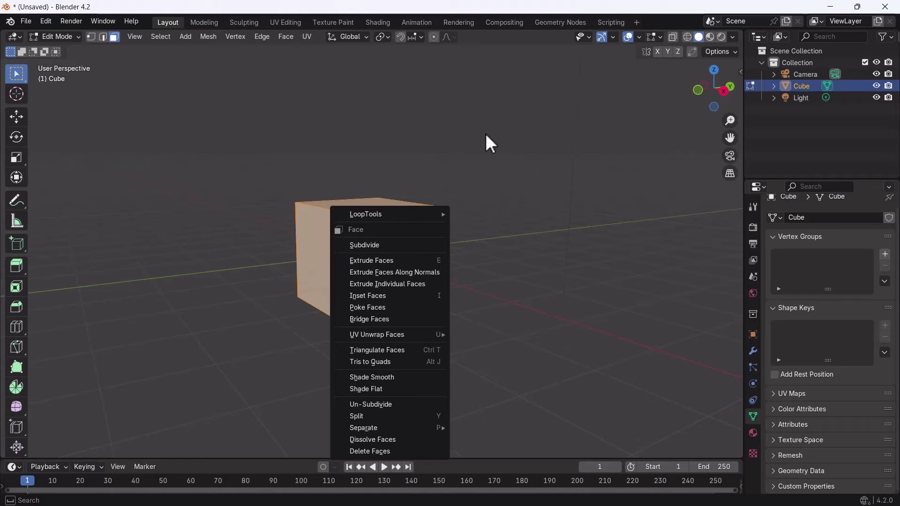
{"action": "key", "text": "Escape"}
{"action": "key", "text": "Tab"}
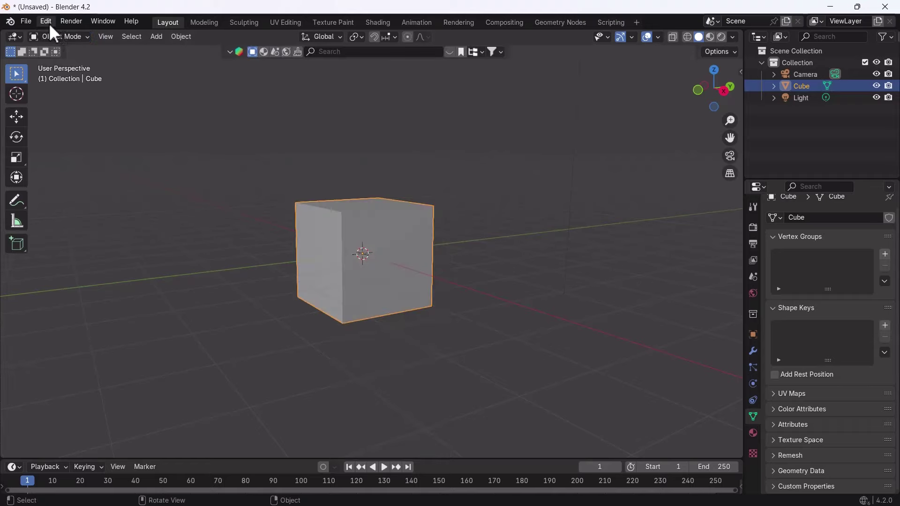
{"action": "left_click", "coordinate": [46, 22]}
{"action": "left_click", "coordinate": [77, 170]}
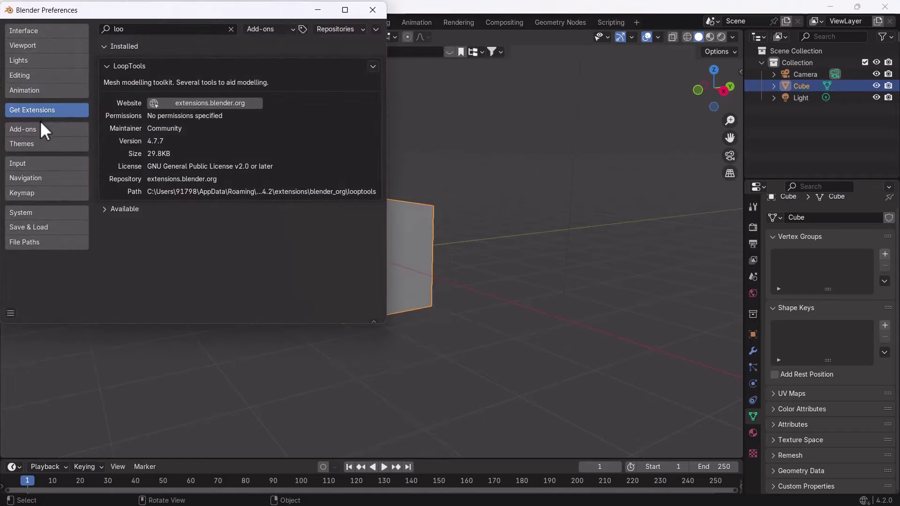
Search 'extra' in Get Extensions, install Extra Mesh and Extra Curve Objects, and verify them in Add-ons.
{"action": "left_click", "coordinate": [41, 129]}
{"action": "left_click", "coordinate": [160, 29]}
{"action": "type", "text": "e"}
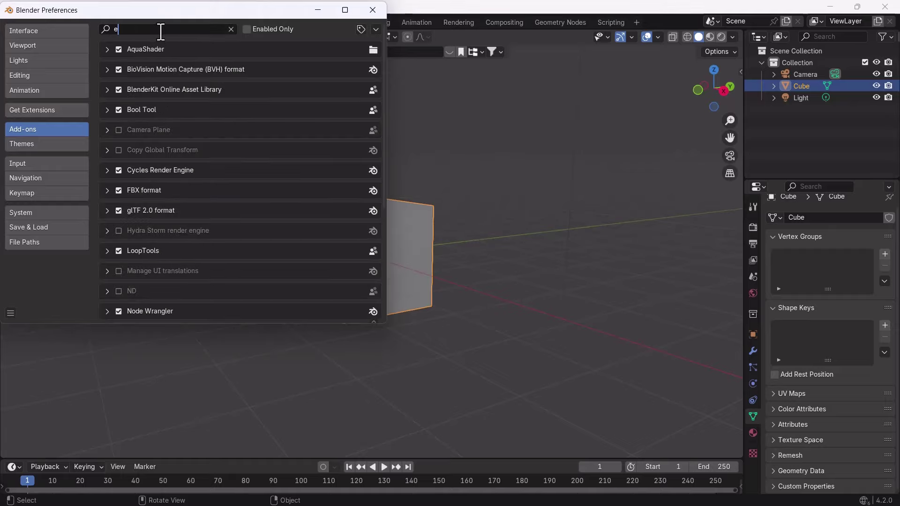
{"action": "type", "text": "xtra"}
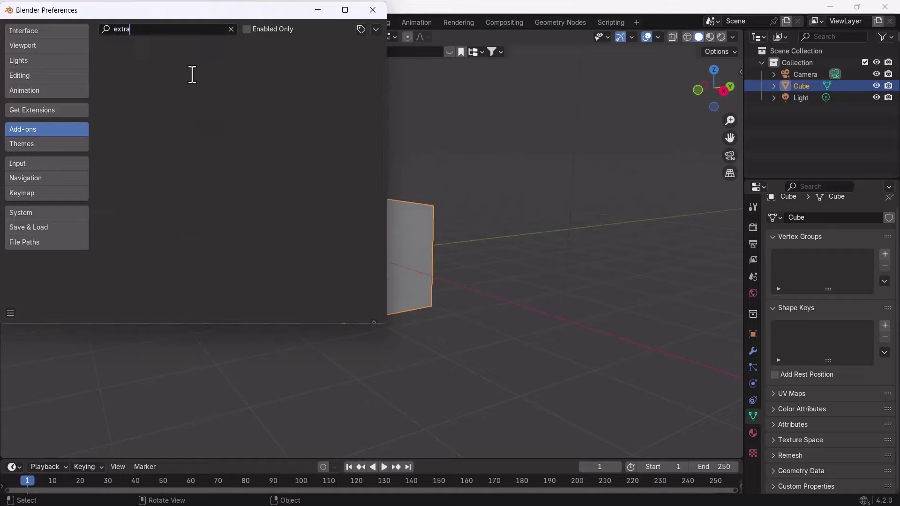
{"action": "left_click", "coordinate": [55, 112]}
{"action": "left_click", "coordinate": [151, 29]}
{"action": "type", "text": "e"}
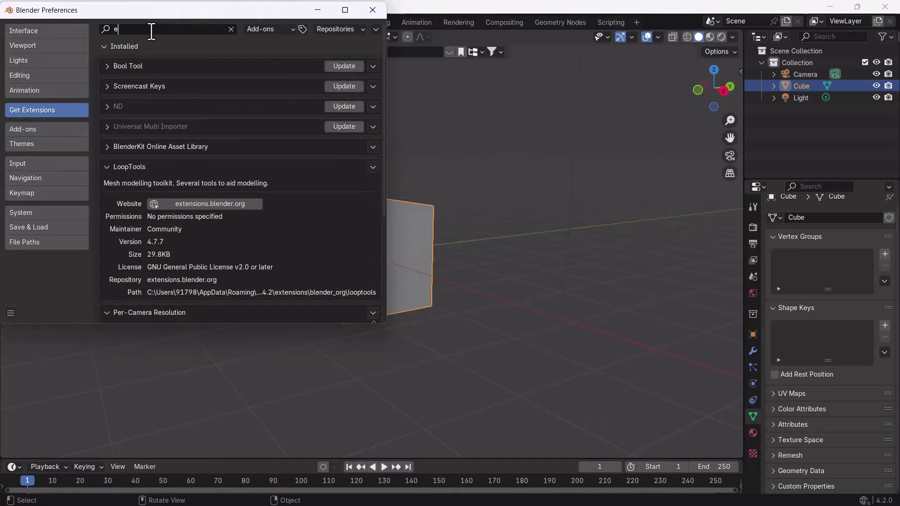
{"action": "type", "text": "xtra"}
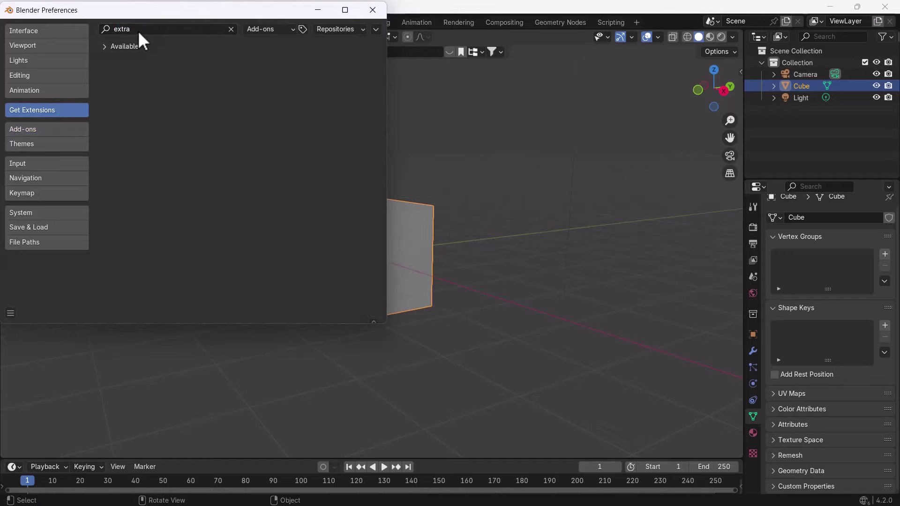
{"action": "left_click", "coordinate": [106, 47]}
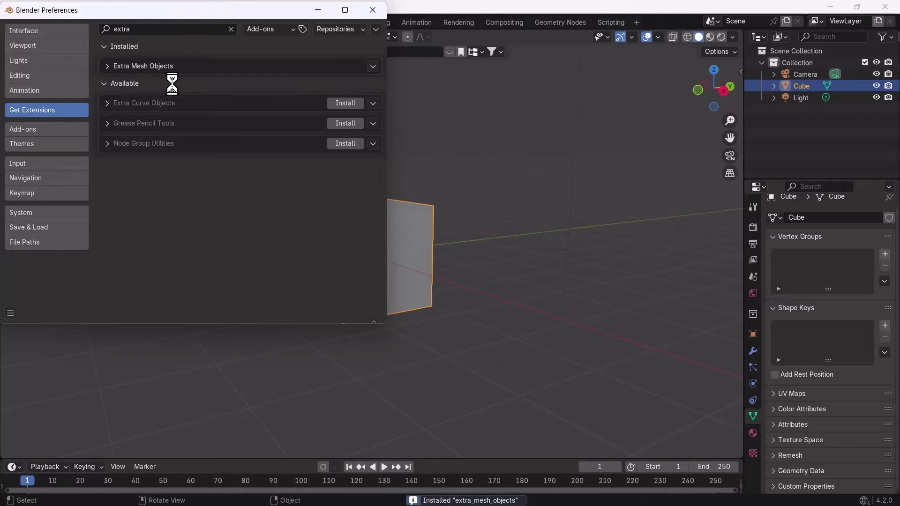
{"action": "left_click", "coordinate": [343, 103]}
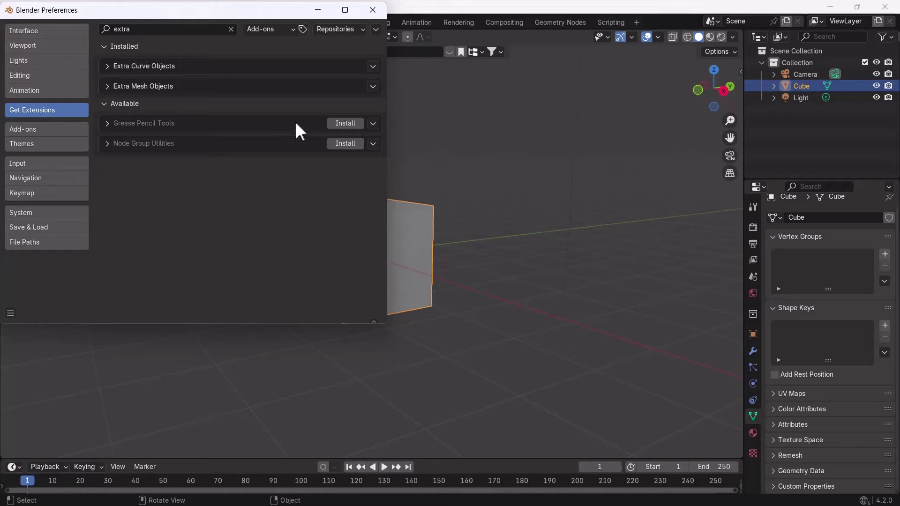
{"action": "left_click", "coordinate": [31, 127]}
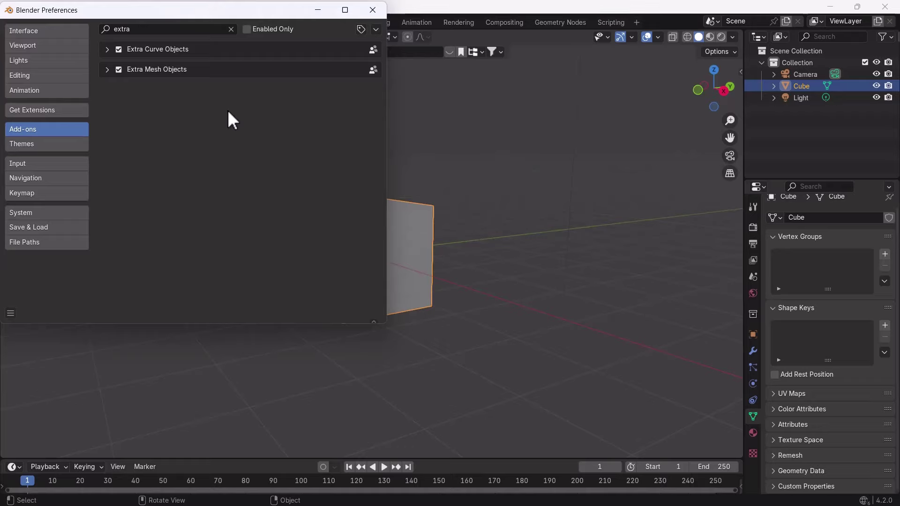
Reopen Preferences with Ctrl+Comma, review the System page, then close the window.
{"action": "left_click", "coordinate": [372, 10]}
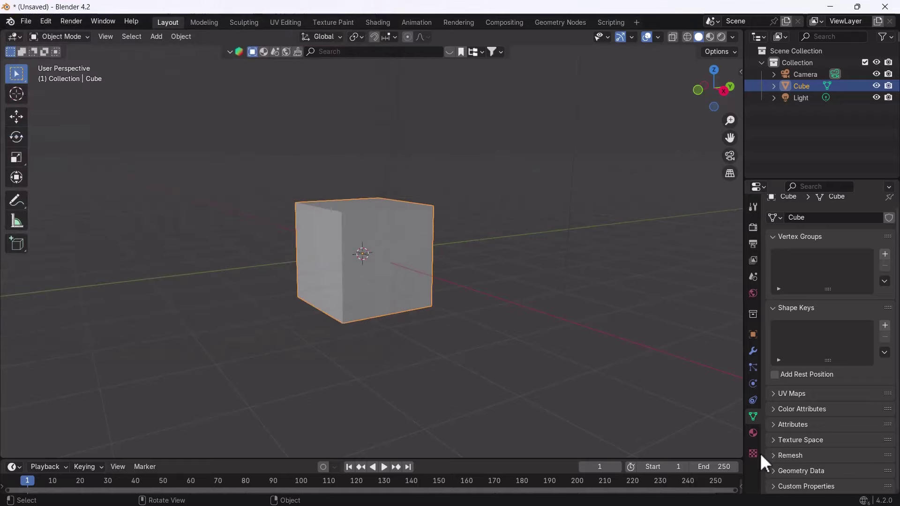
{"action": "key", "text": "ctrl+comma"}
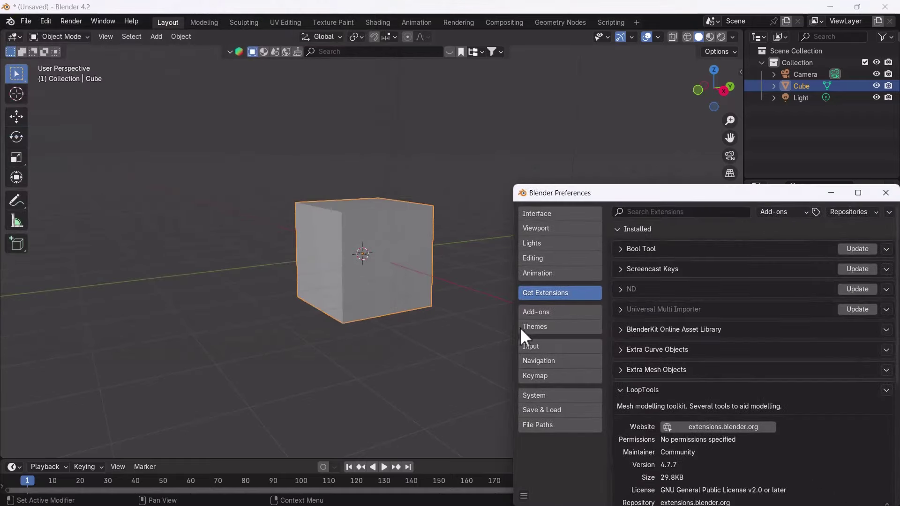
{"action": "left_click", "coordinate": [551, 398]}
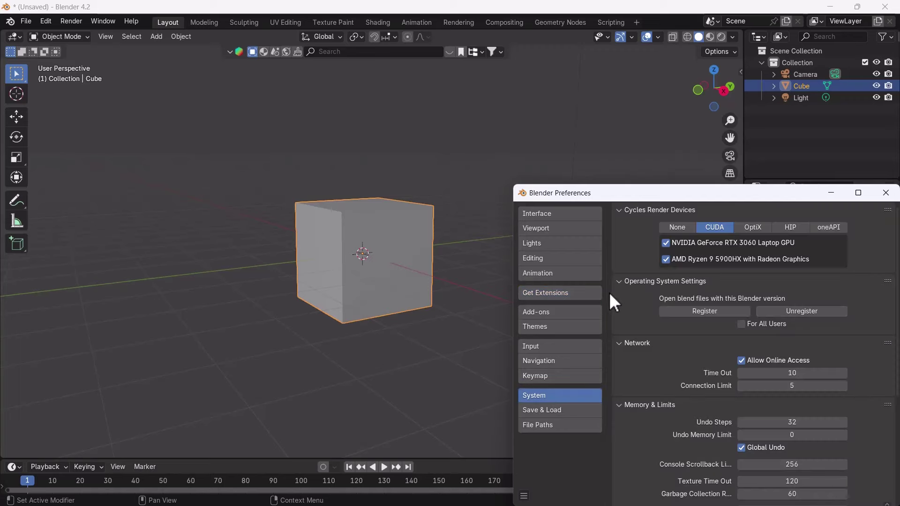
{"action": "left_click_drag", "start_coordinate": [638, 197], "coordinate": [469, 129]}
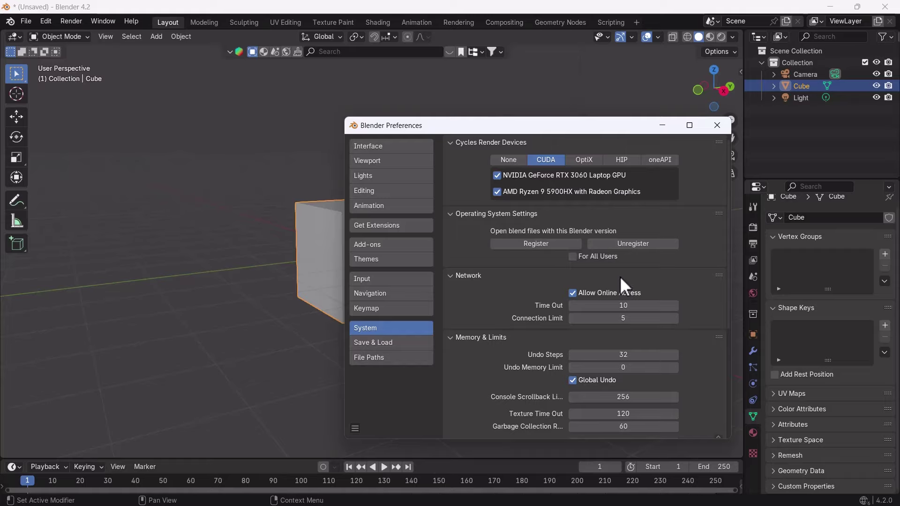
{"action": "left_click", "coordinate": [716, 124]}
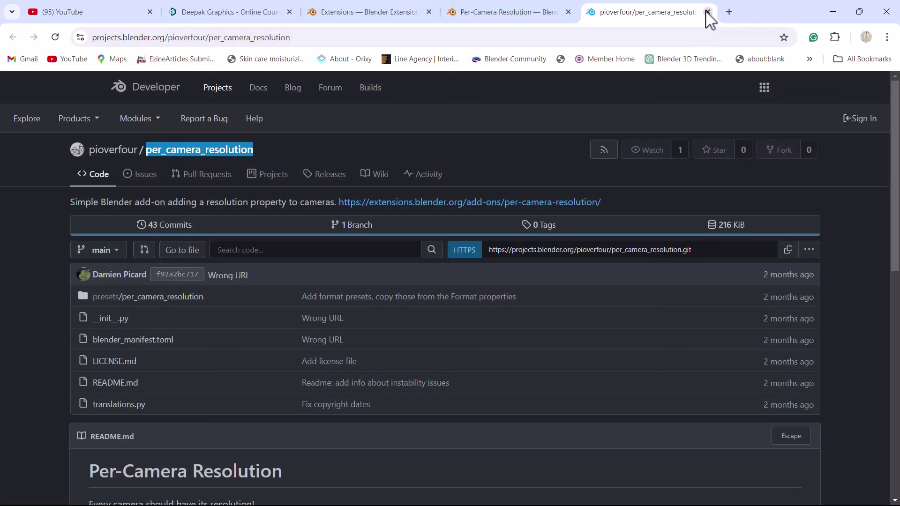
Leave the Per-Camera Resolution add-on page for the Blender Extensions Approval Queue.
{"action": "left_click", "coordinate": [706, 13]}
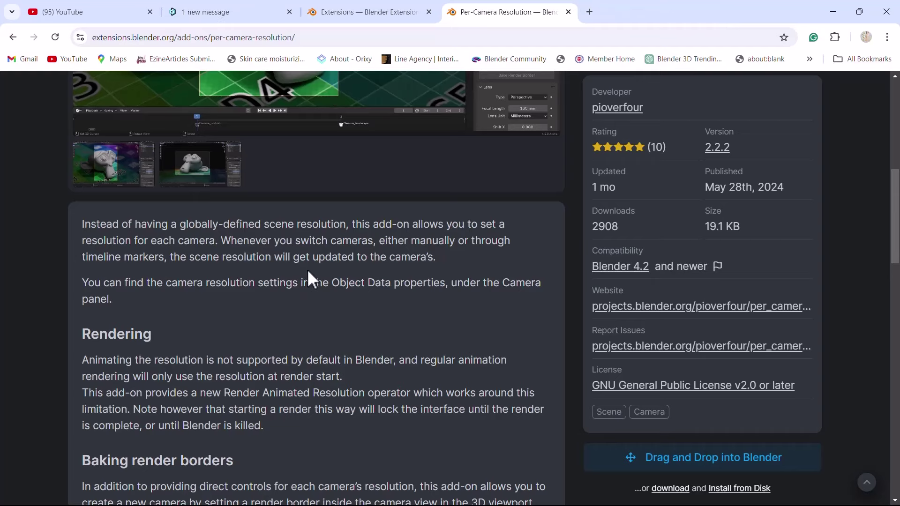
{"action": "scroll", "coordinate": [309, 280], "scroll_direction": "up", "scroll_amount": 4}
{"action": "scroll", "coordinate": [315, 214], "scroll_direction": "up", "scroll_amount": 5}
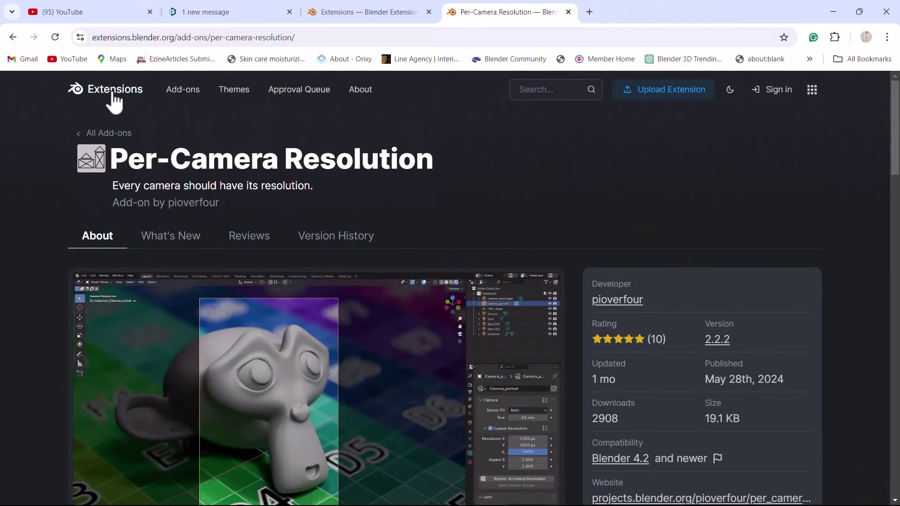
{"action": "left_click", "coordinate": [191, 94]}
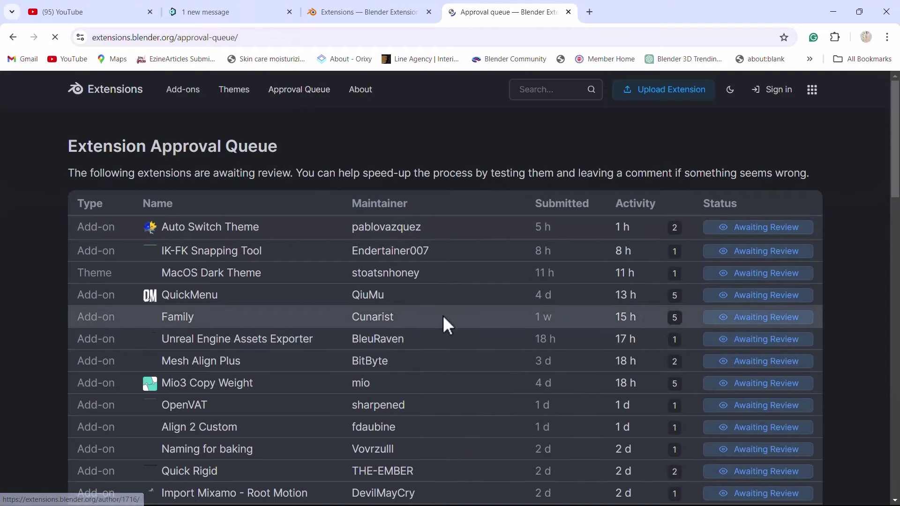
Scroll through the pending extensions list, including Auto Switch Theme and QuickMenu.
{"action": "scroll", "coordinate": [448, 336], "scroll_direction": "down", "scroll_amount": 5}
{"action": "scroll", "coordinate": [448, 336], "scroll_direction": "down", "scroll_amount": 6}
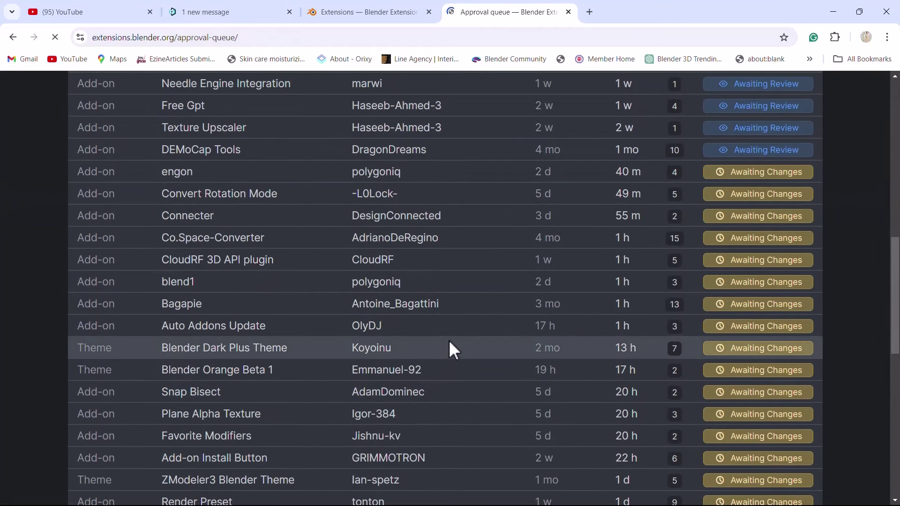
{"action": "scroll", "coordinate": [759, 285], "scroll_direction": "up", "scroll_amount": 3}
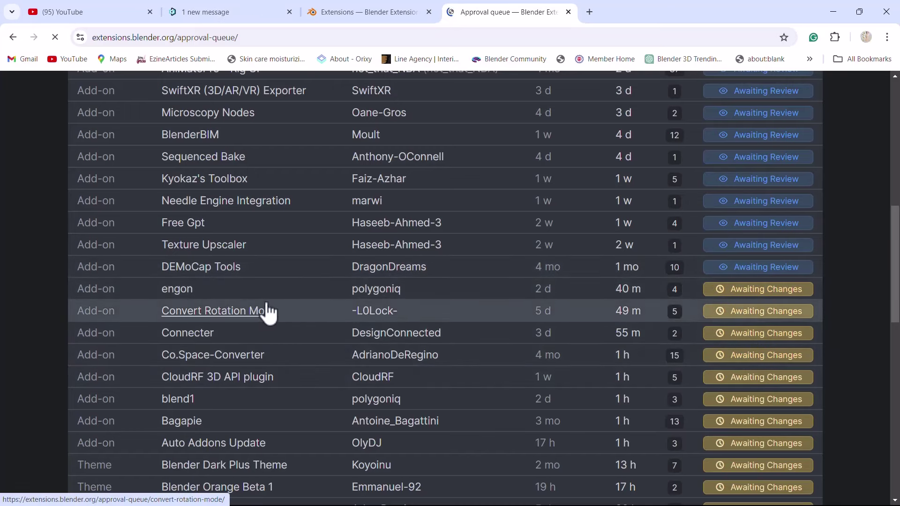
{"action": "scroll", "coordinate": [730, 323], "scroll_direction": "up", "scroll_amount": 2}
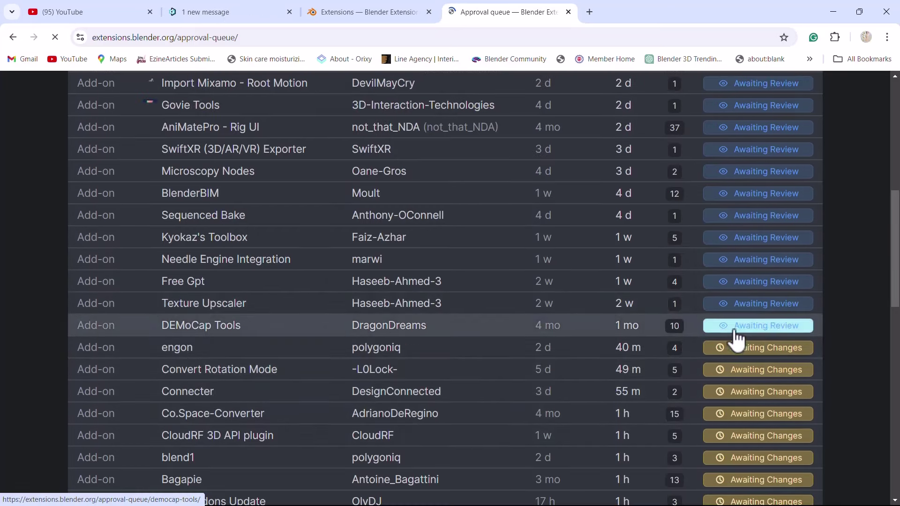
{"action": "scroll", "coordinate": [737, 338], "scroll_direction": "up", "scroll_amount": 5}
{"action": "scroll", "coordinate": [737, 338], "scroll_direction": "up", "scroll_amount": 4}
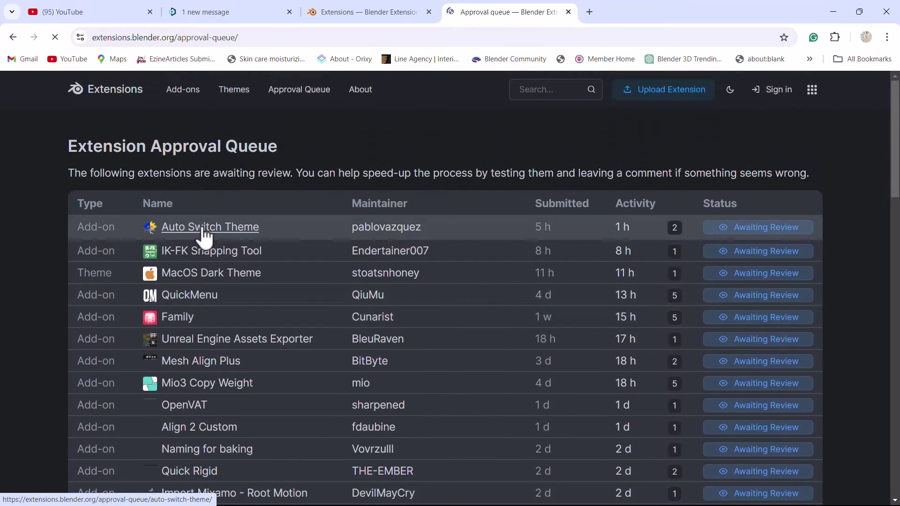
{"action": "scroll", "coordinate": [449, 323], "scroll_direction": "down", "scroll_amount": 5}
{"action": "scroll", "coordinate": [449, 323], "scroll_direction": "up", "scroll_amount": 1}
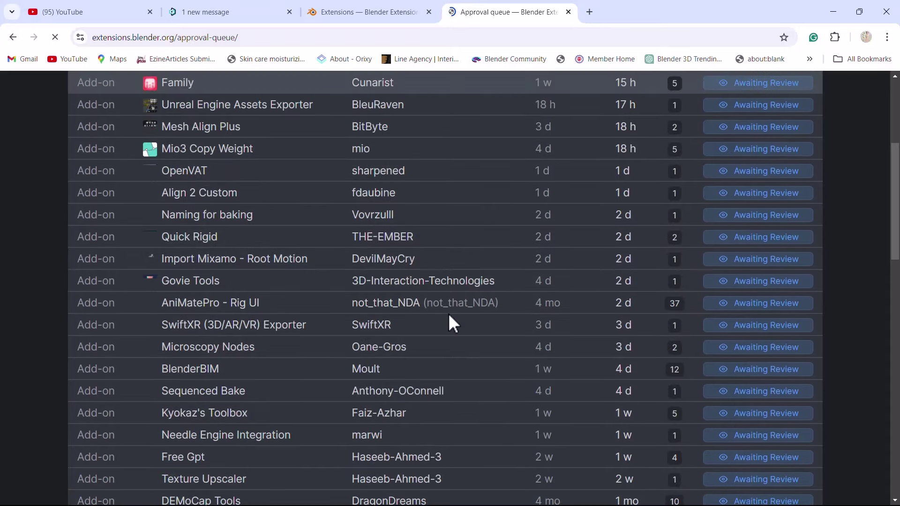
{"action": "scroll", "coordinate": [448, 313], "scroll_direction": "up", "scroll_amount": 2}
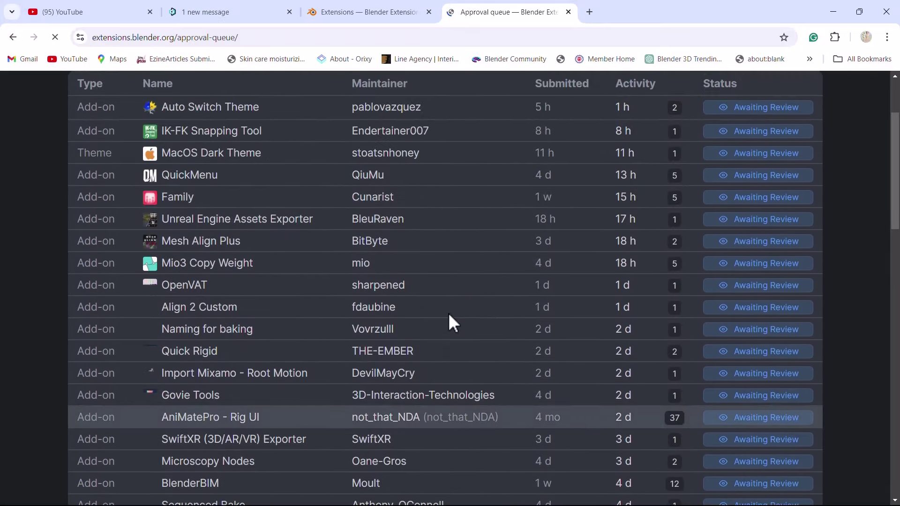
{"action": "scroll", "coordinate": [437, 319], "scroll_direction": "down", "scroll_amount": 2}
{"action": "scroll", "coordinate": [434, 316], "scroll_direction": "down", "scroll_amount": 10}
{"action": "scroll", "coordinate": [452, 317], "scroll_direction": "down", "scroll_amount": 1}
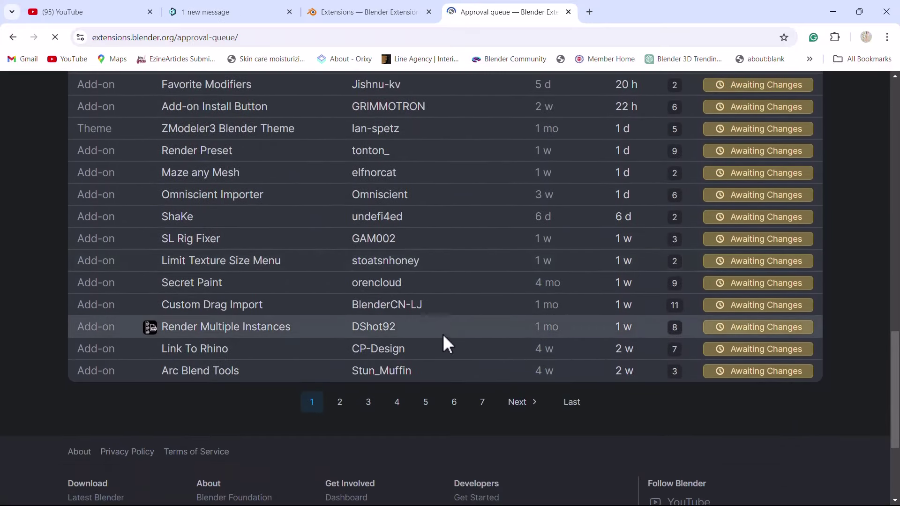
{"action": "scroll", "coordinate": [634, 361], "scroll_direction": "up", "scroll_amount": 10}
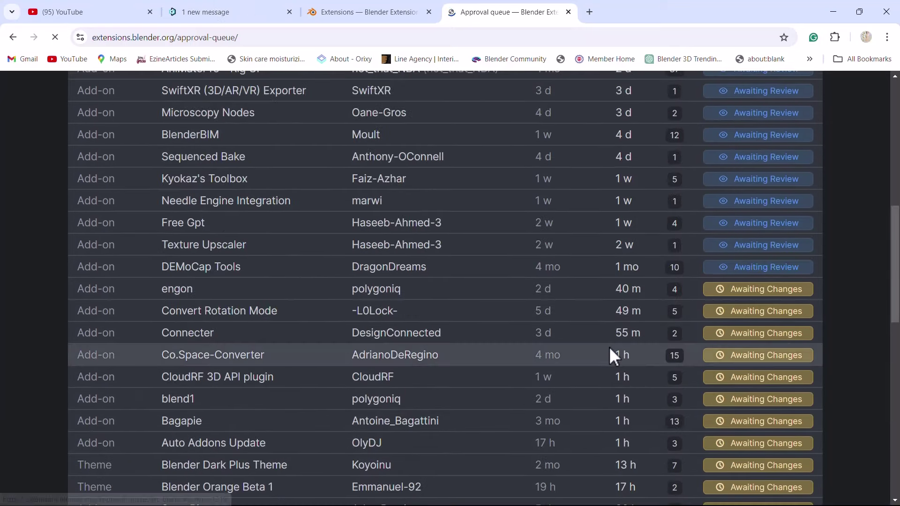
{"action": "scroll", "coordinate": [609, 344], "scroll_direction": "up", "scroll_amount": 8}
{"action": "scroll", "coordinate": [550, 252], "scroll_direction": "up", "scroll_amount": 2}
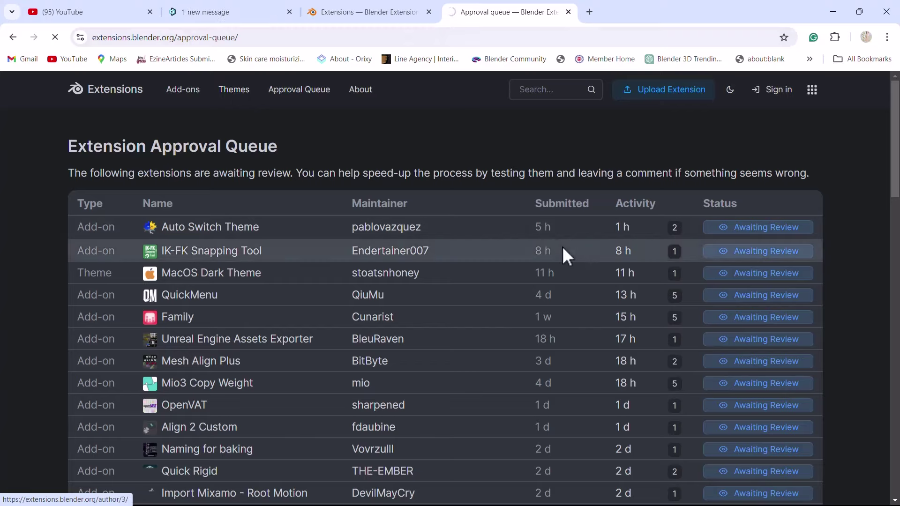
{"action": "scroll", "coordinate": [554, 284], "scroll_direction": "down", "scroll_amount": 5}
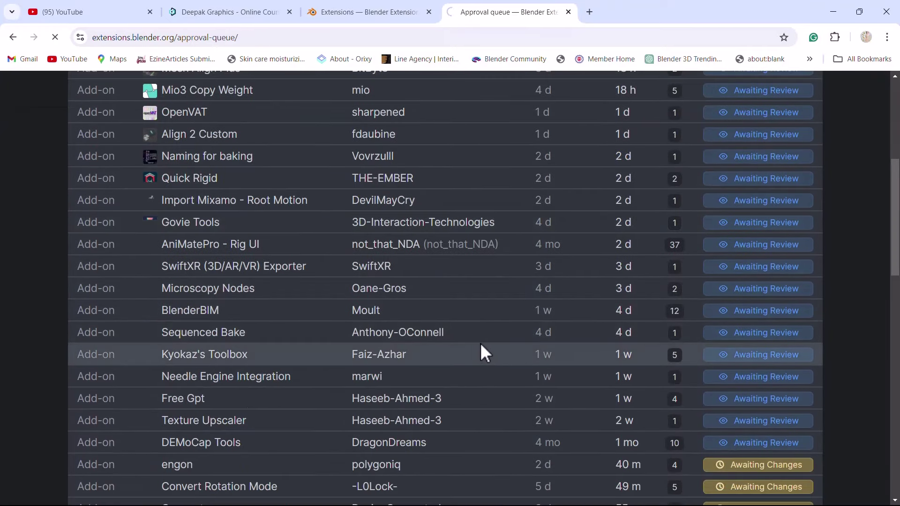
{"action": "scroll", "coordinate": [480, 342], "scroll_direction": "up", "scroll_amount": 5}
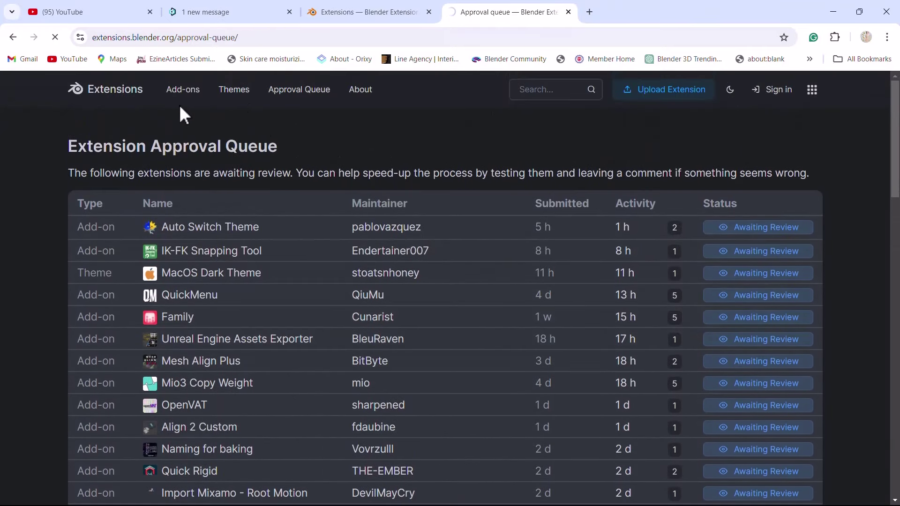
Return to the Extensions home, close the Approval Queue, and browse the themes.
{"action": "left_click", "coordinate": [378, 12]}
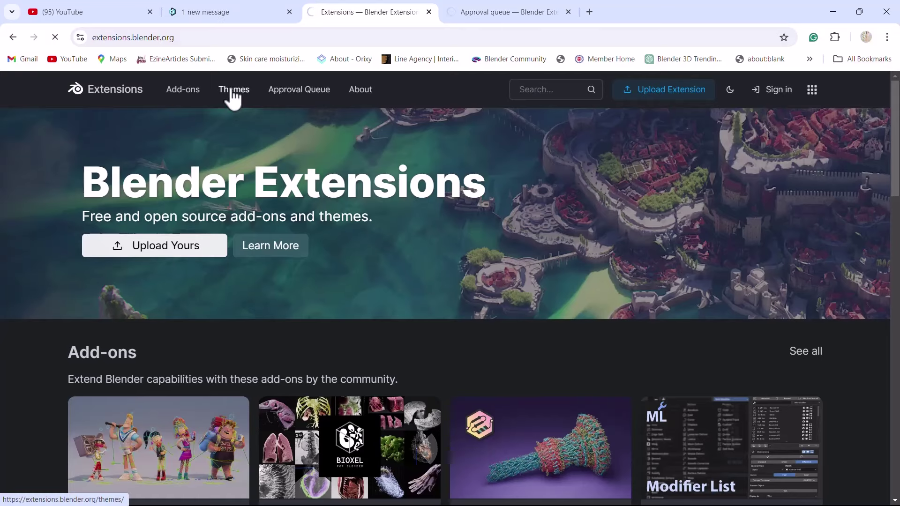
{"action": "left_click", "coordinate": [568, 12]}
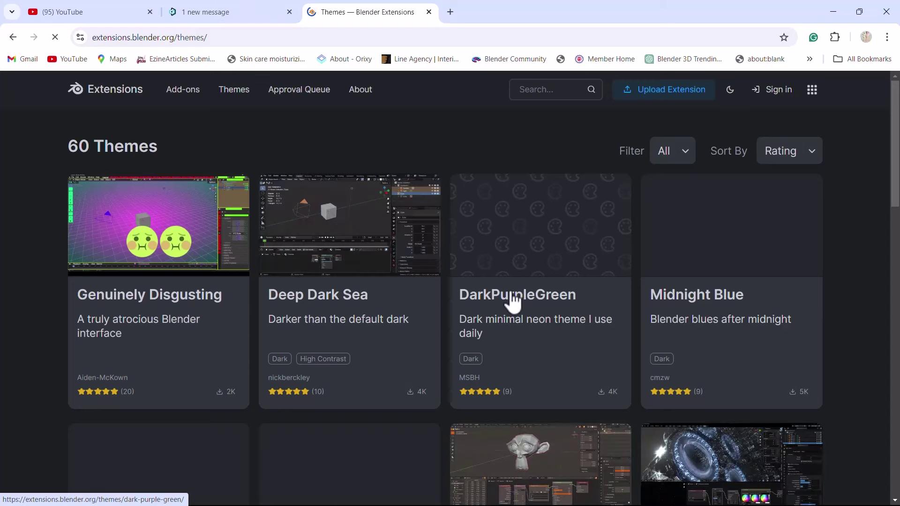
{"action": "scroll", "coordinate": [513, 302], "scroll_direction": "down", "scroll_amount": 8}
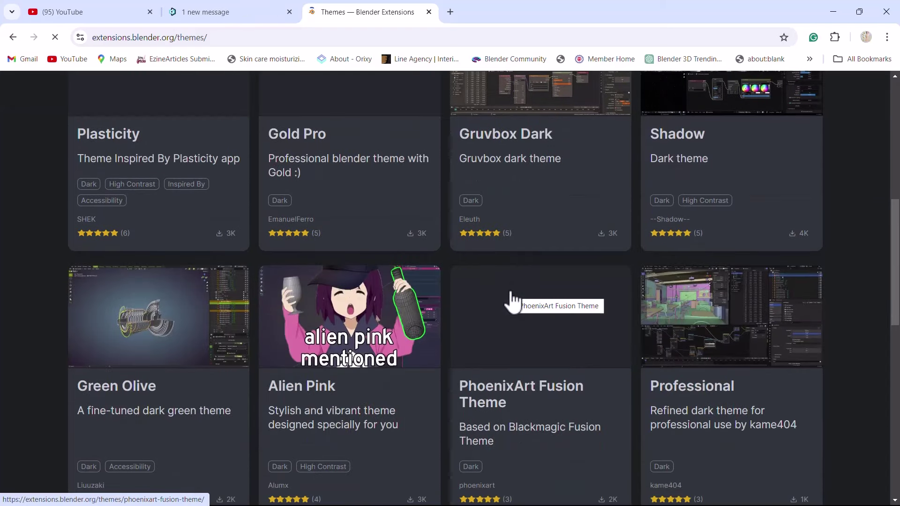
{"action": "scroll", "coordinate": [512, 302], "scroll_direction": "down", "scroll_amount": 3}
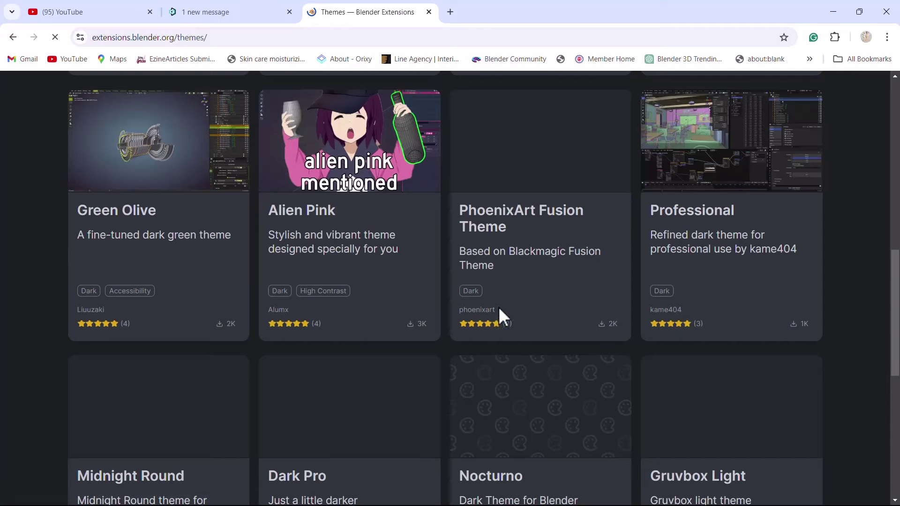
{"action": "scroll", "coordinate": [293, 375], "scroll_direction": "up", "scroll_amount": 2}
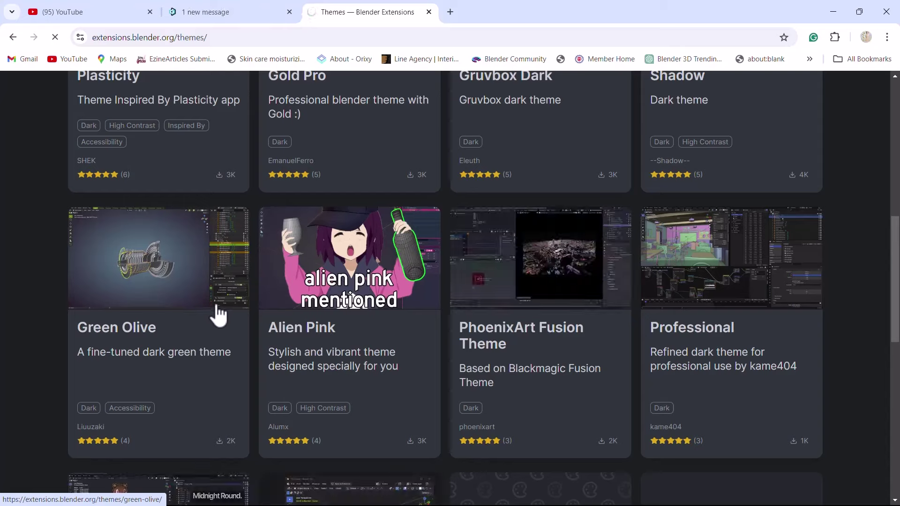
Get the Green Olive theme and drag it from its page into Blender.
{"action": "left_click", "coordinate": [218, 315]}
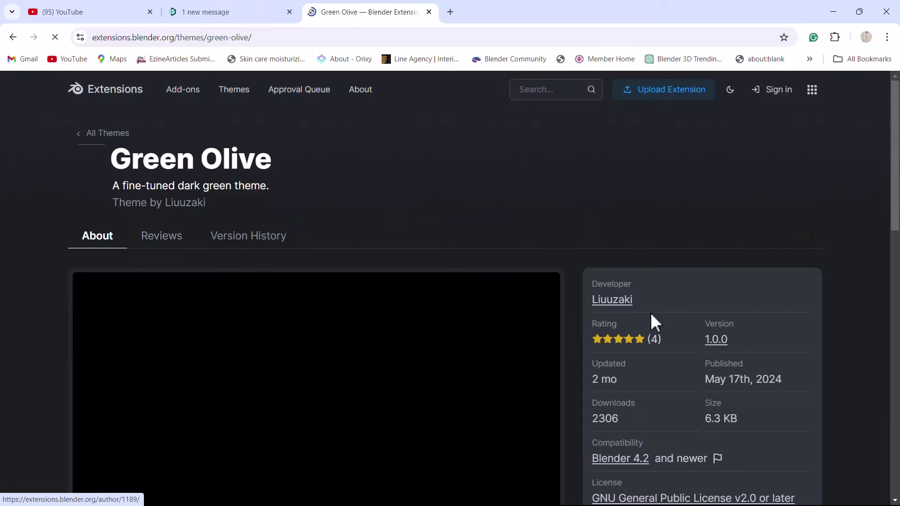
{"action": "scroll", "coordinate": [774, 377], "scroll_direction": "down", "scroll_amount": 3}
{"action": "left_click", "coordinate": [687, 378]}
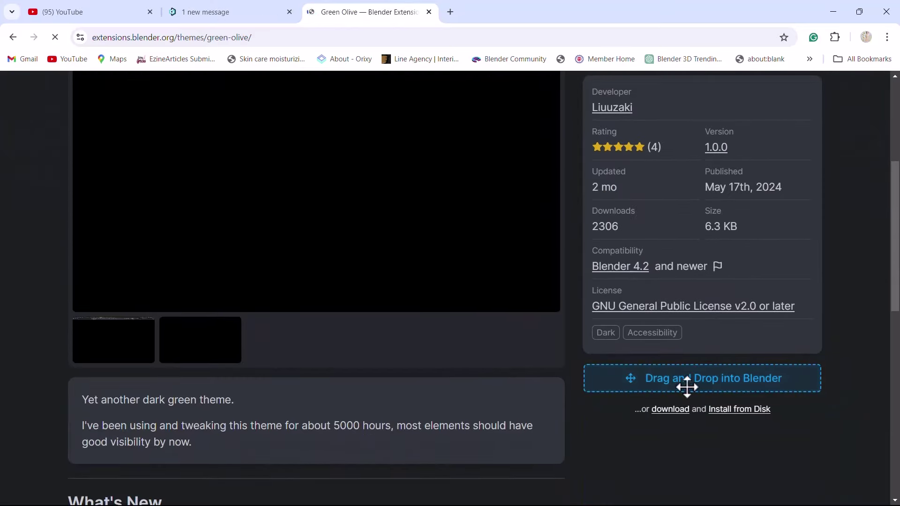
{"action": "mouse_move", "coordinate": [687, 381]}
{"action": "left_mouse_down"}
{"action": "mouse_move", "coordinate": [645, 406]}
{"action": "mouse_move", "coordinate": [484, 386]}
{"action": "left_mouse_up"}
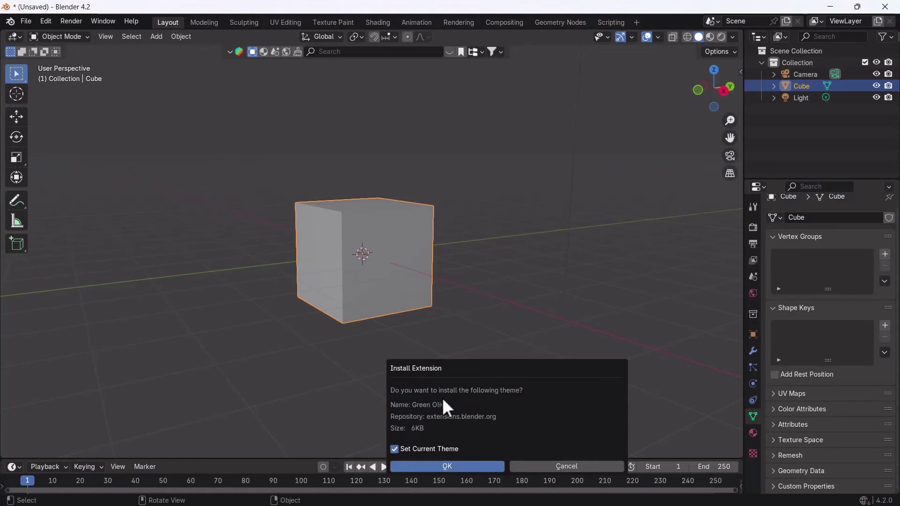
Install Green Olive as current theme, then inspect its accents on the selected Light and Cube.
{"action": "left_click", "coordinate": [446, 469]}
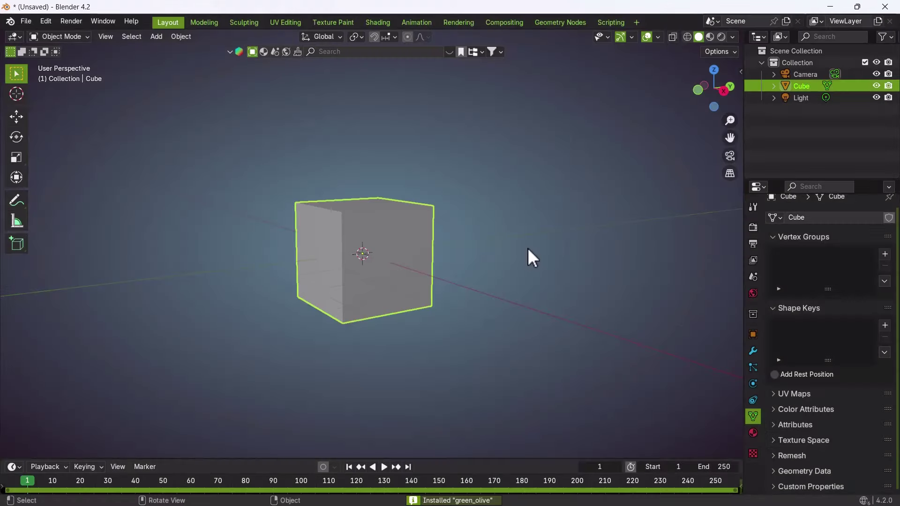
{"action": "mouse_move", "coordinate": [551, 271]}
{"action": "middle_mouse_down"}
{"action": "mouse_move", "coordinate": [470, 381]}
{"action": "mouse_move", "coordinate": [437, 240]}
{"action": "mouse_move", "coordinate": [546, 266]}
{"action": "mouse_move", "coordinate": [531, 286]}
{"action": "mouse_move", "coordinate": [437, 286]}
{"action": "mouse_move", "coordinate": [460, 255]}
{"action": "middle_mouse_up"}
{"action": "left_click", "coordinate": [530, 285]}
{"action": "left_click", "coordinate": [461, 259]}
{"action": "mouse_move", "coordinate": [490, 324]}
{"action": "middle_mouse_down"}
{"action": "mouse_move", "coordinate": [401, 237]}
{"action": "mouse_move", "coordinate": [434, 277]}
{"action": "mouse_move", "coordinate": [422, 277]}
{"action": "mouse_move", "coordinate": [437, 261]}
{"action": "mouse_move", "coordinate": [431, 269]}
{"action": "middle_mouse_up"}
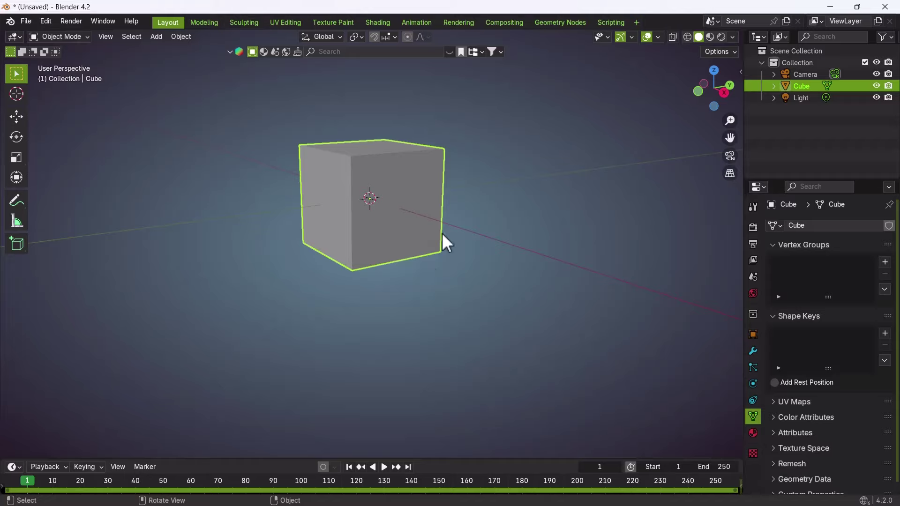
{"action": "mouse_move", "coordinate": [443, 234]}
{"action": "middle_mouse_down"}
{"action": "mouse_move", "coordinate": [356, 238]}
{"action": "mouse_move", "coordinate": [504, 240]}
{"action": "mouse_move", "coordinate": [420, 237]}
{"action": "mouse_move", "coordinate": [445, 240]}
{"action": "middle_mouse_up"}
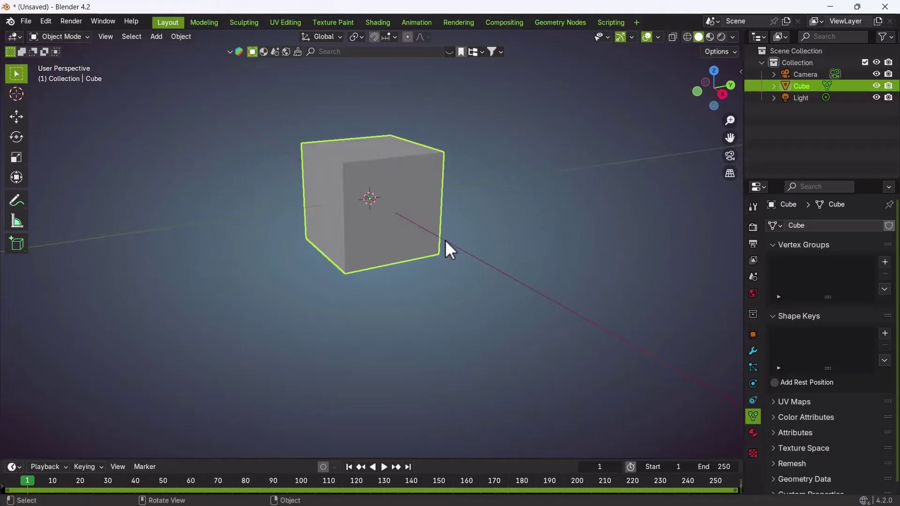